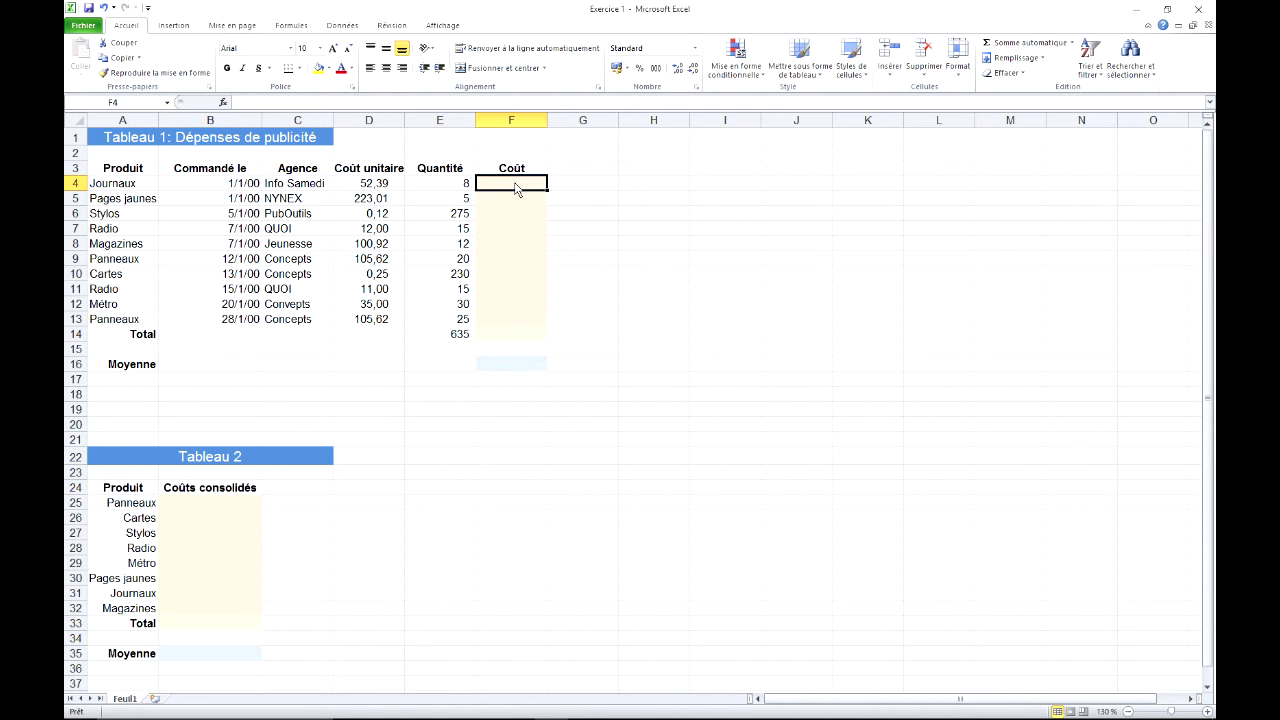
# Enter =D4*E4 in F4 to get the Journaux cost of 419,12.
pyautogui.write('=')
pyautogui.press('Left')
pyautogui.press('Left')
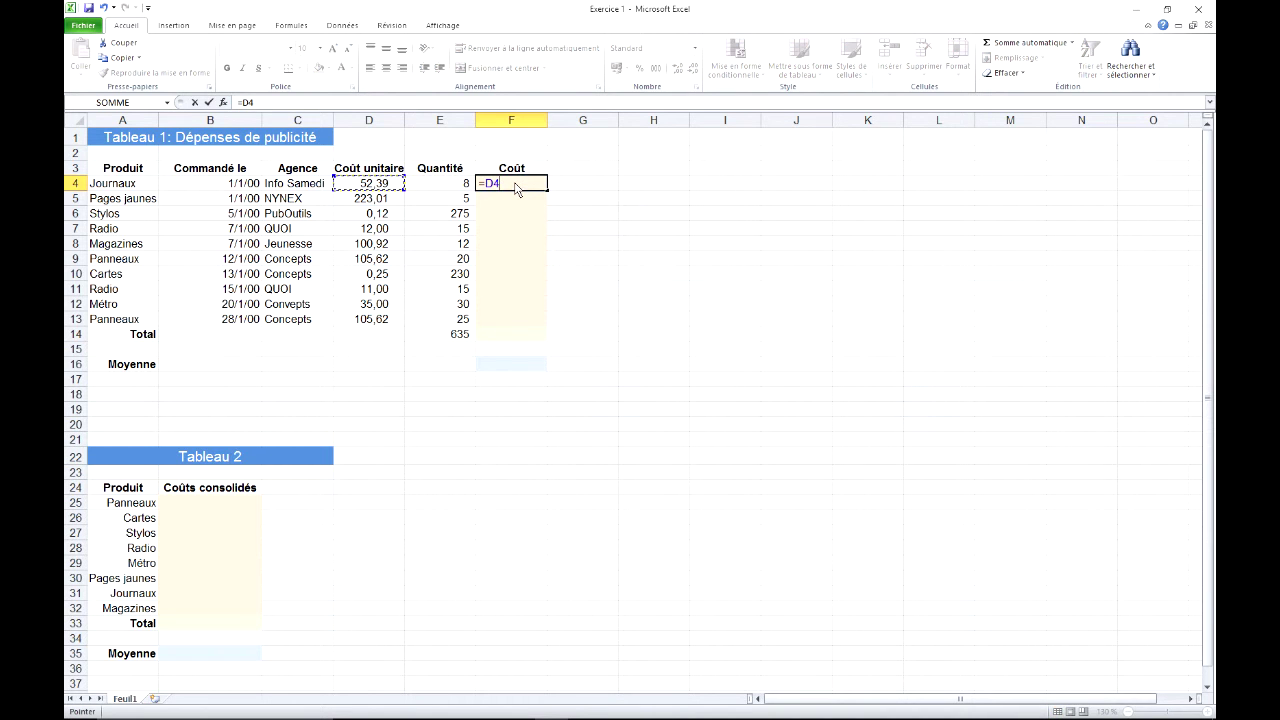
pyautogui.write('*')
pyautogui.press('Left')
pyautogui.press('Return')
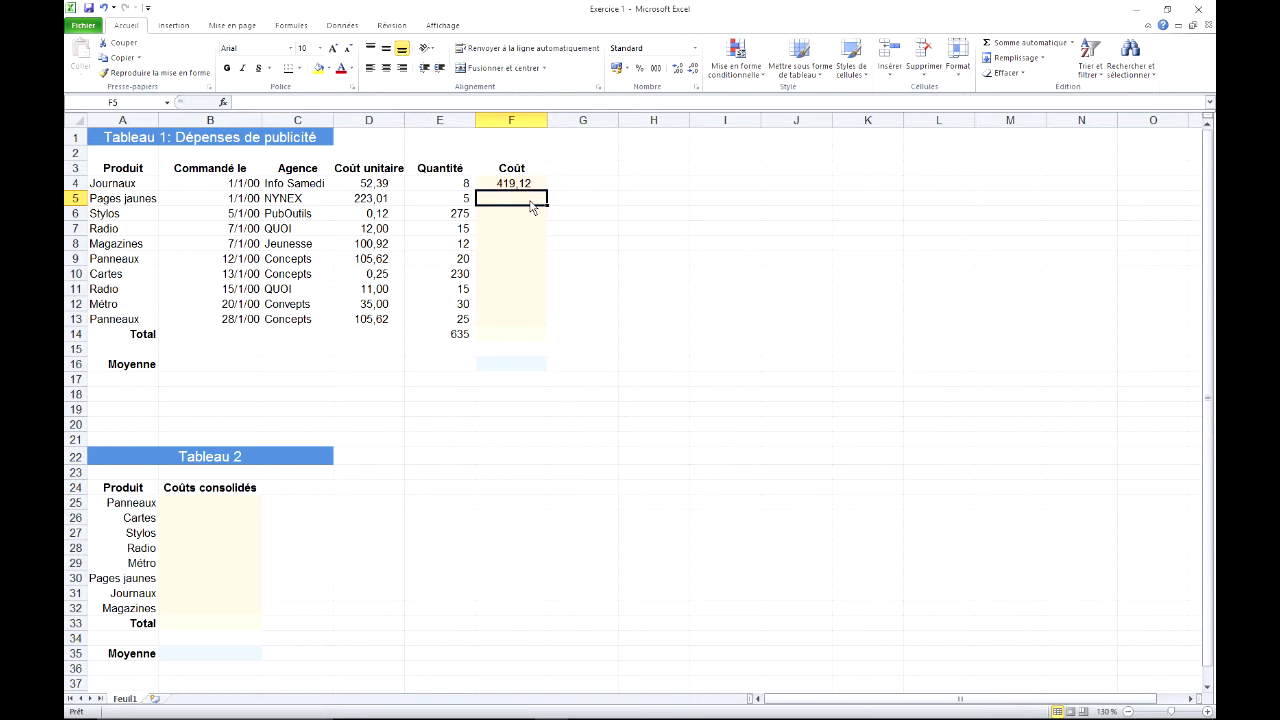
pyautogui.press('Up')
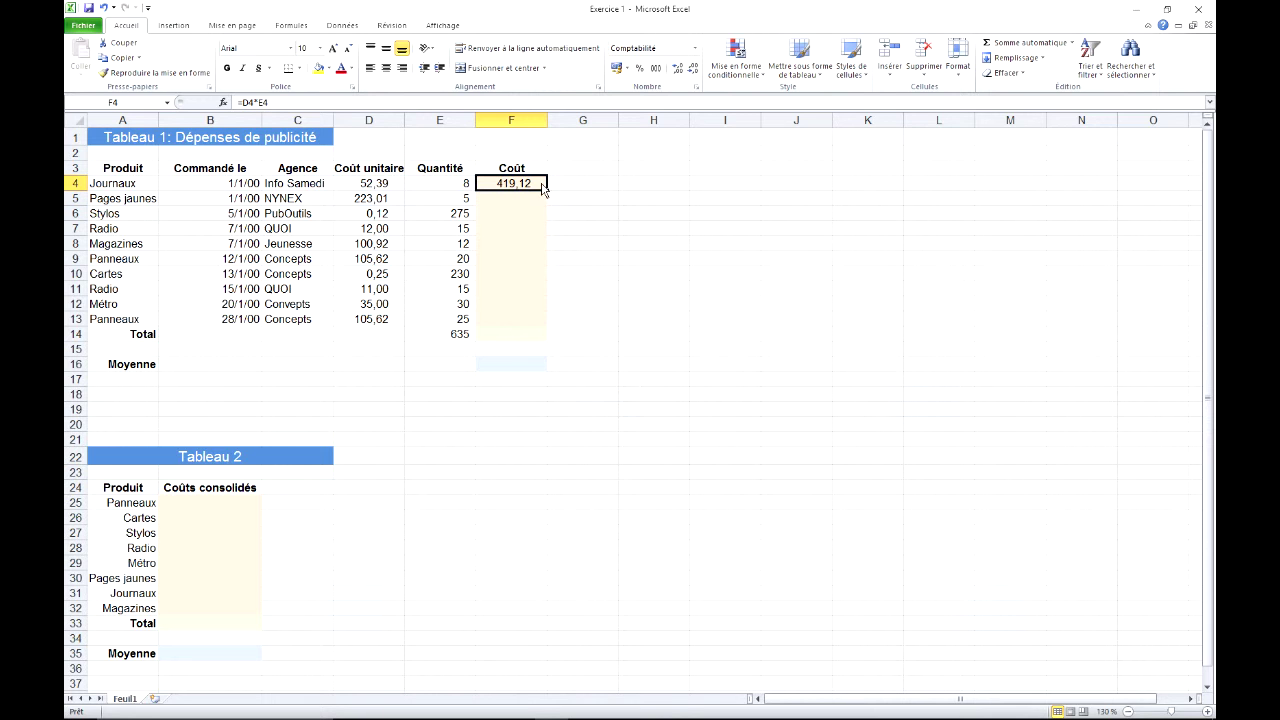
# Fill the F4 cost formula down to F13, ending at 2 640,50 for Panneaux.
pyautogui.click(566, 200)
pyautogui.click(652, 199)
pyautogui.click(678, 188)
pyautogui.click(726, 199)
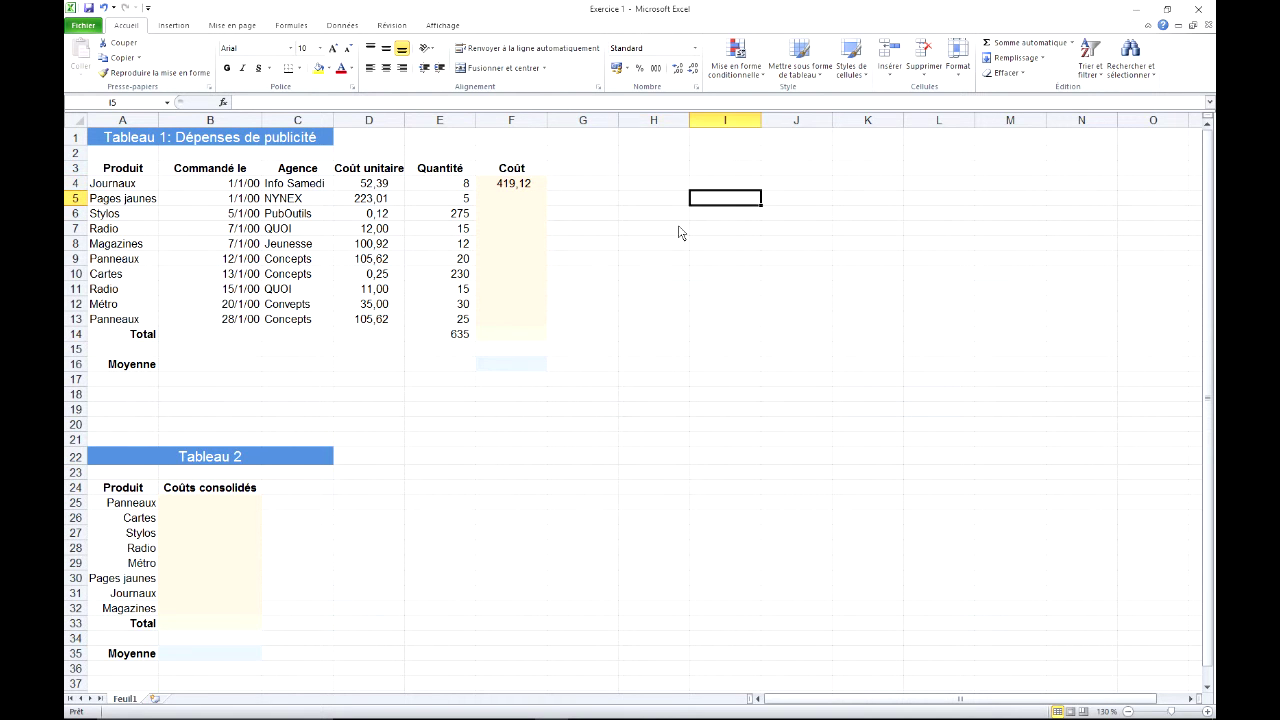
pyautogui.click(525, 186)
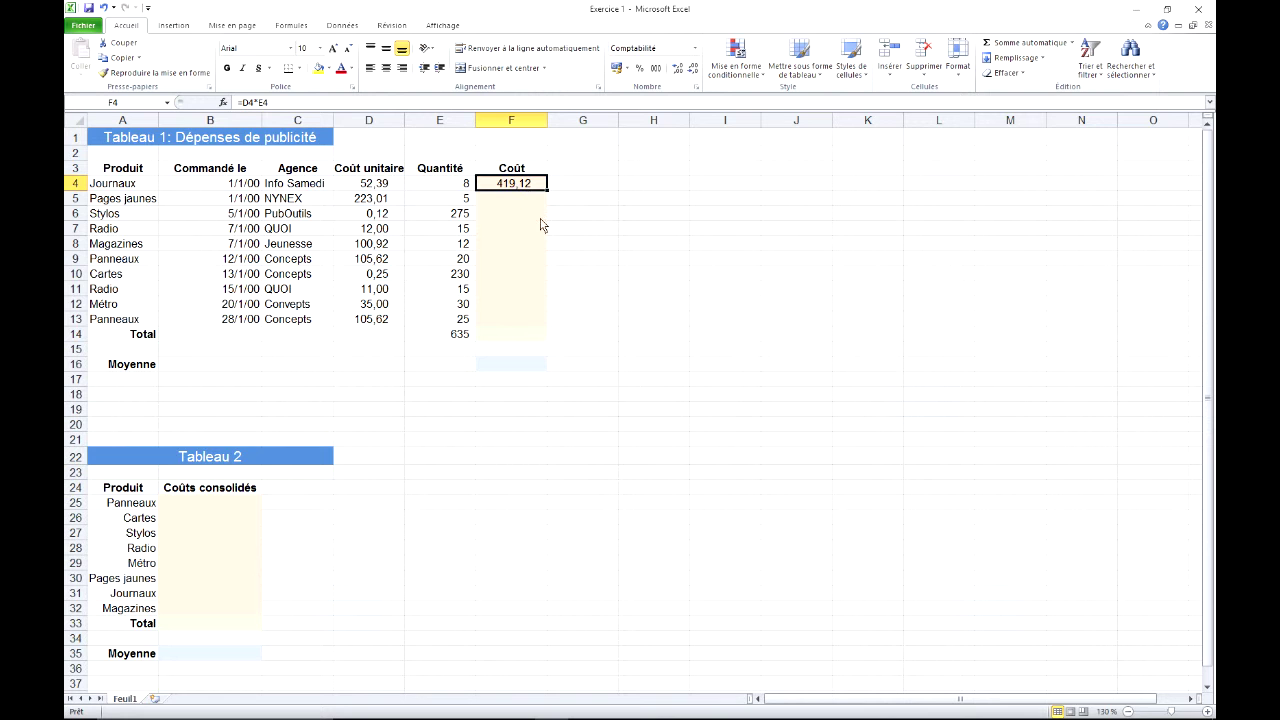
pyautogui.moveTo(547, 190); pyautogui.dragTo(545, 327)
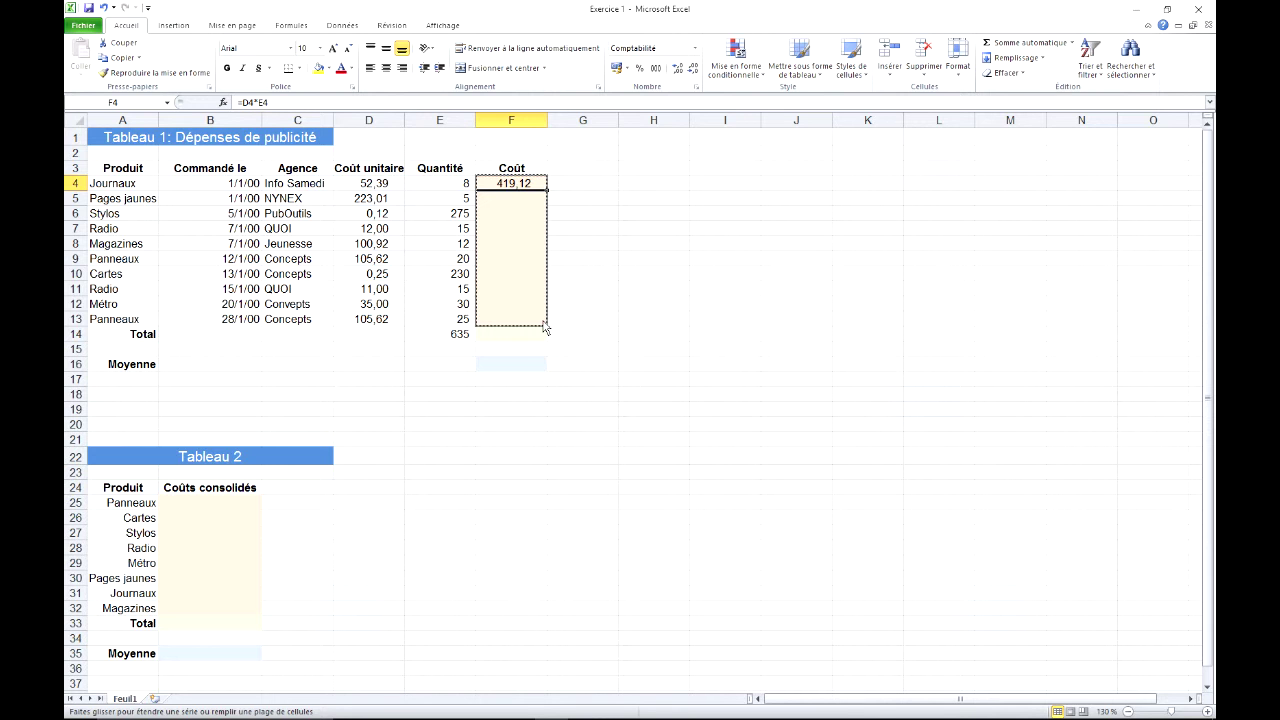
pyautogui.moveTo(545, 327); pyautogui.dragTo(547, 328)
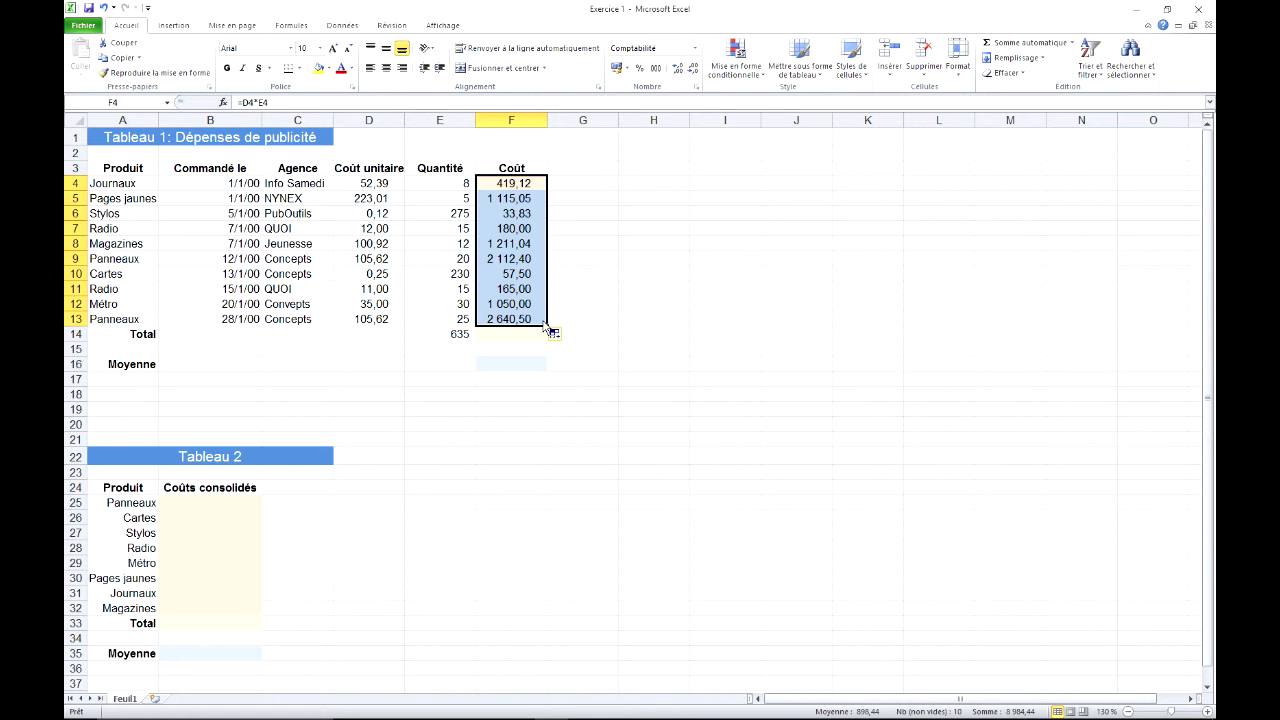
# Check the copied Coût formulas in the Radio, Magazines, last and first rows.
pyautogui.click(521, 231)
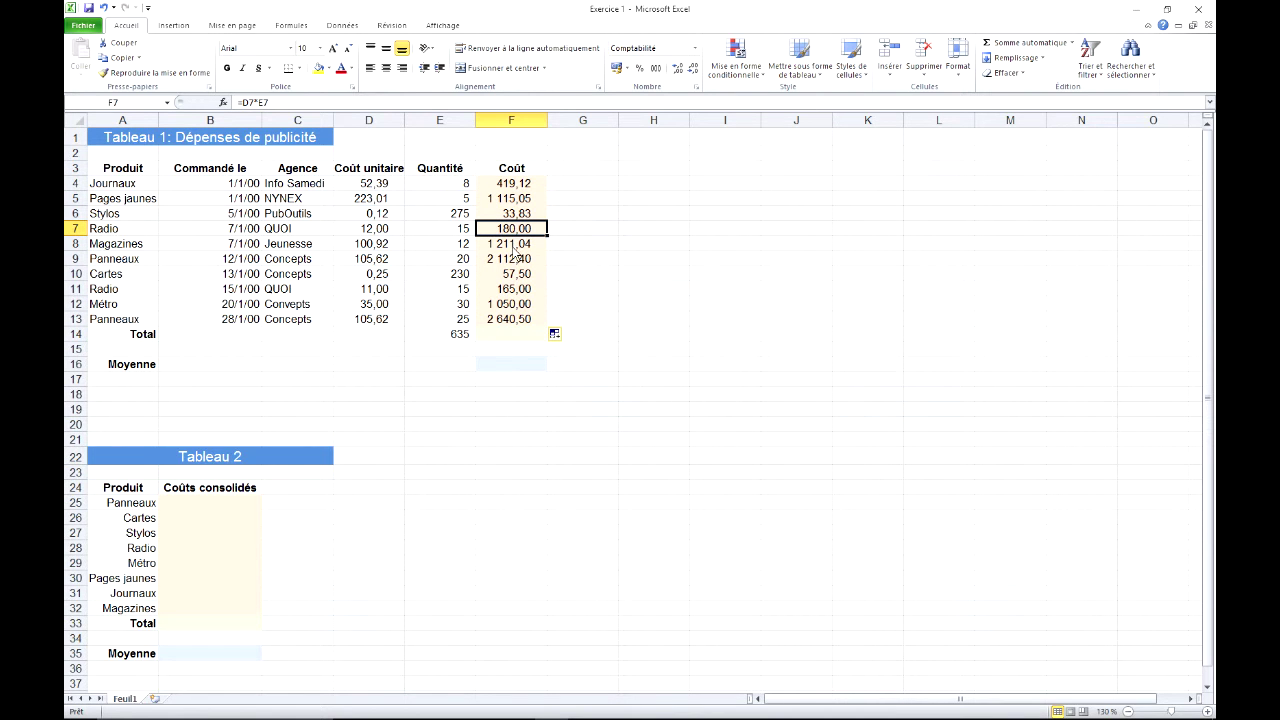
pyautogui.press('Down')
pyautogui.press('F2')
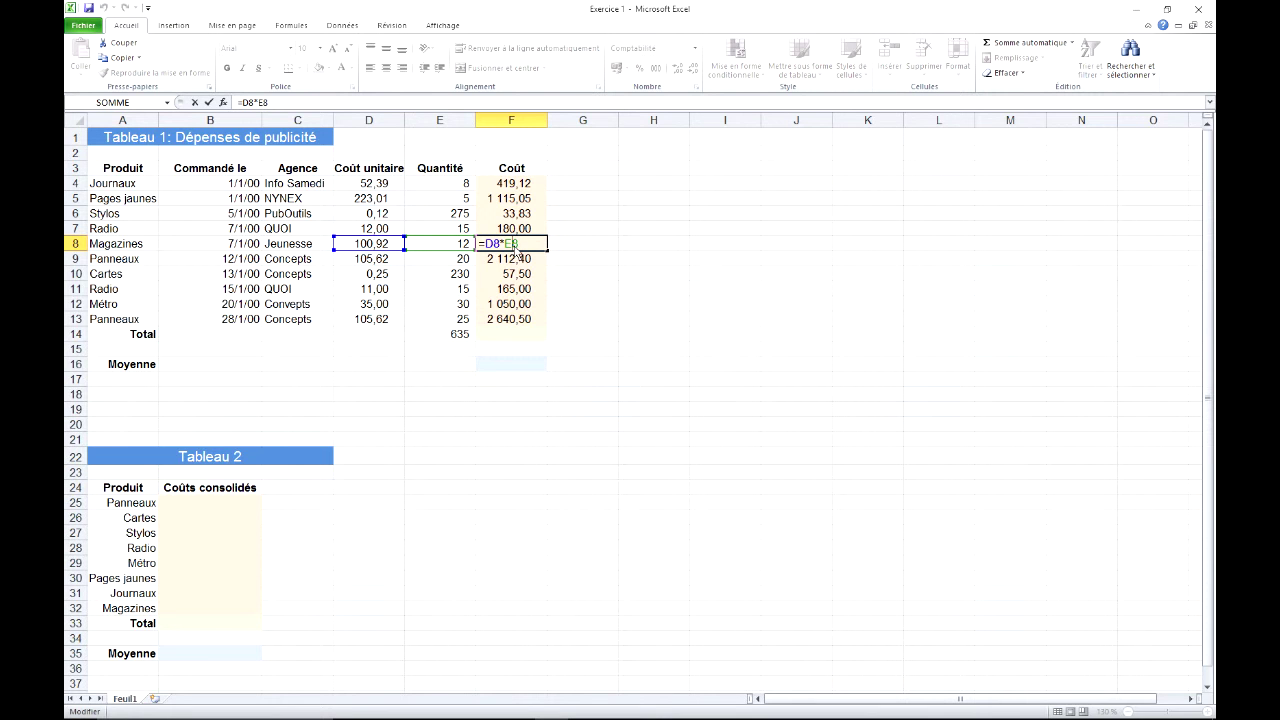
pyautogui.click(511, 320)
pyautogui.press('F2')
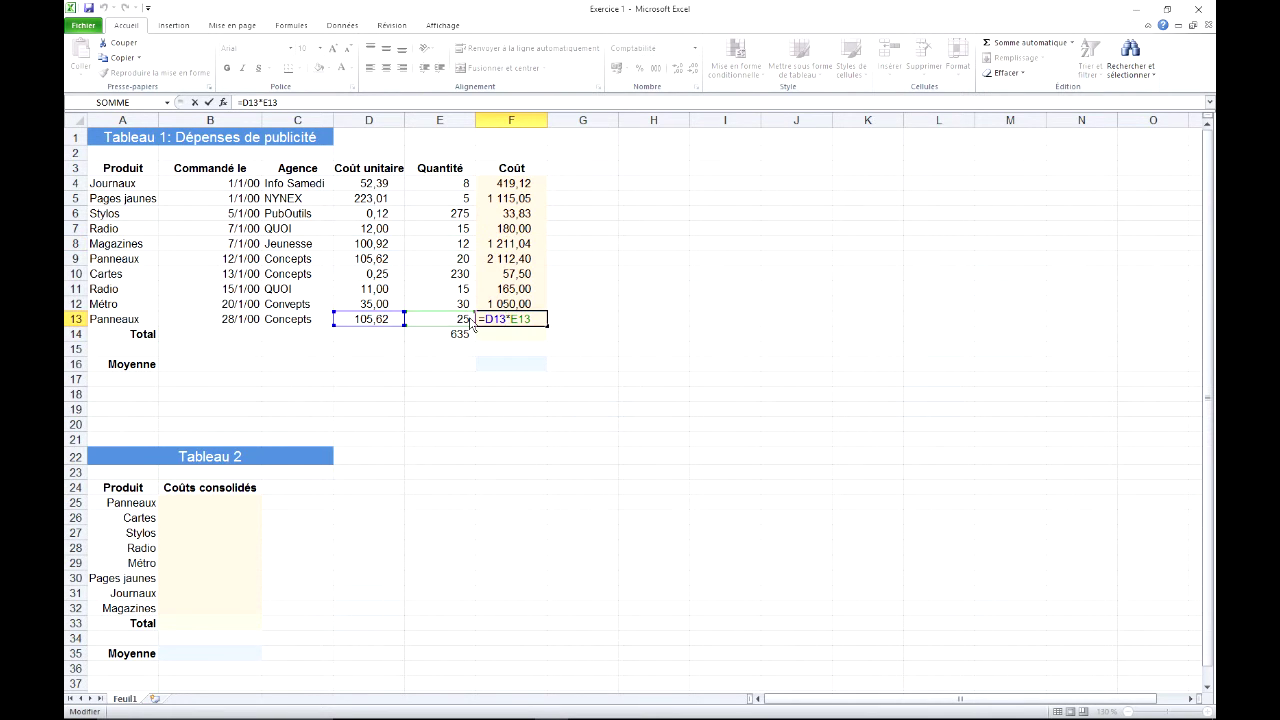
pyautogui.click(523, 192)
pyautogui.press('F2')
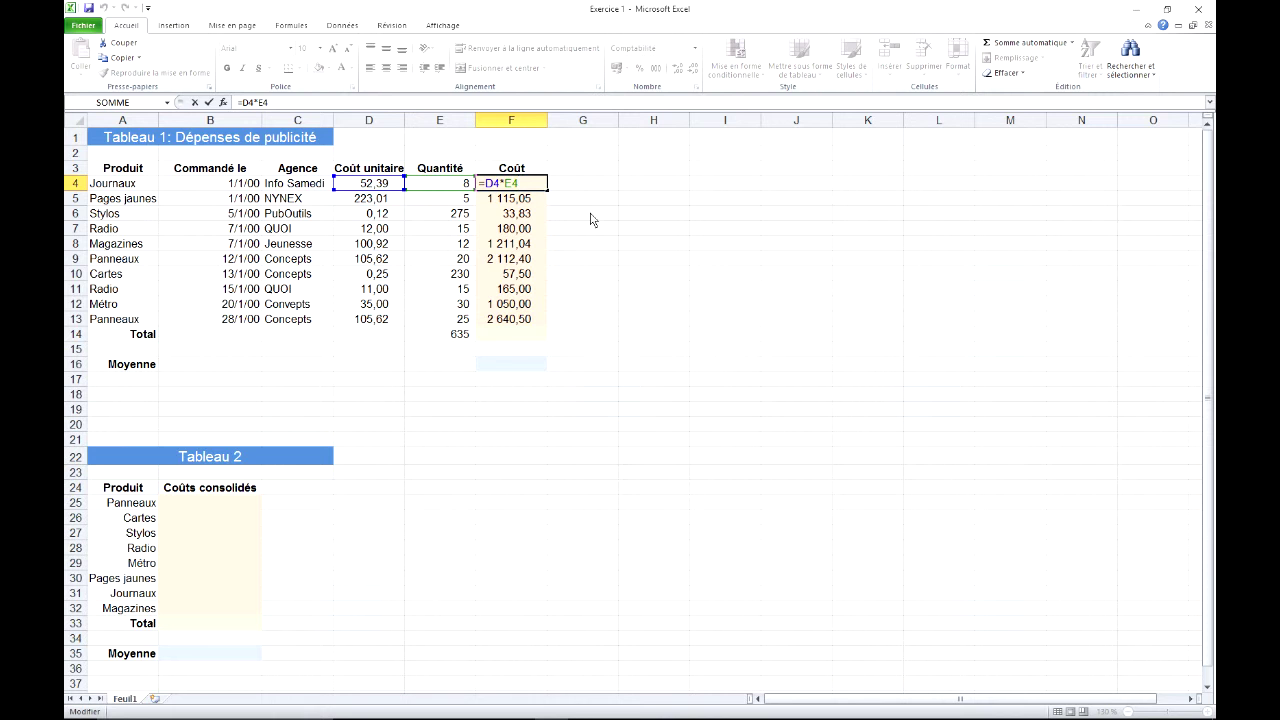
pyautogui.click(525, 334)
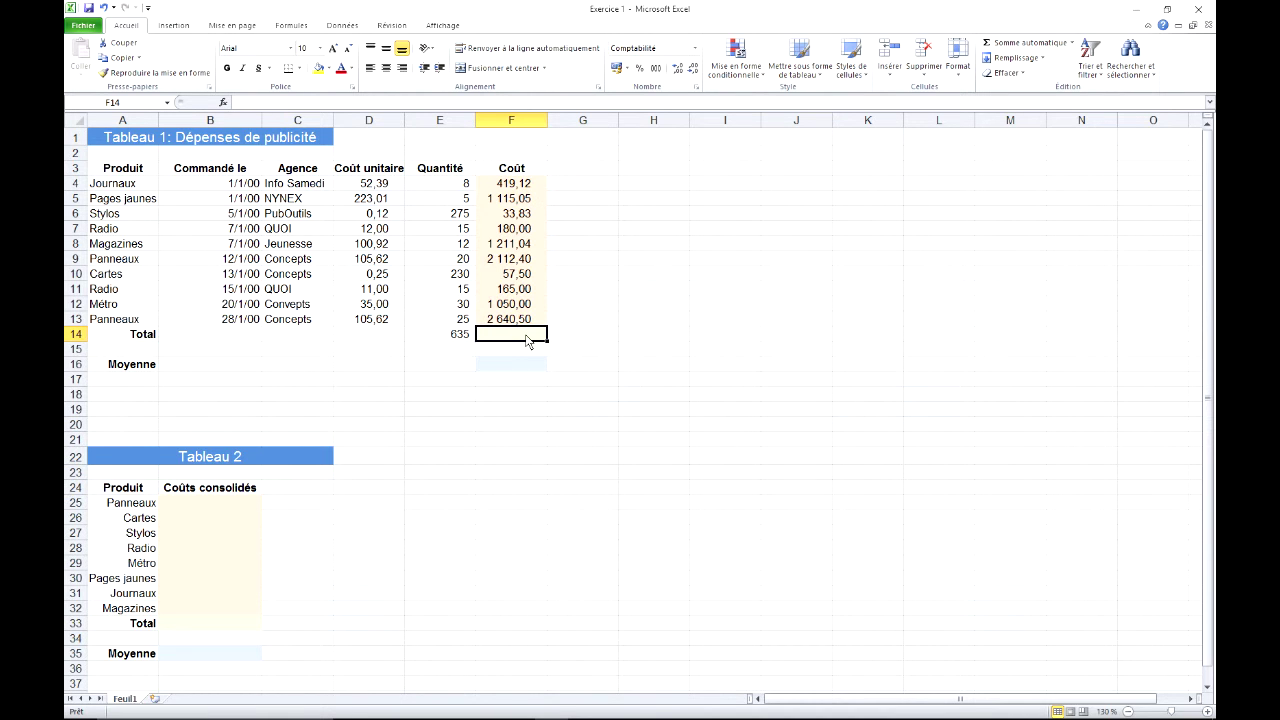
# Build the F14 total as =F4+F5+…+F13 cell by cell, giving 8 984,44.
pyautogui.write('=')
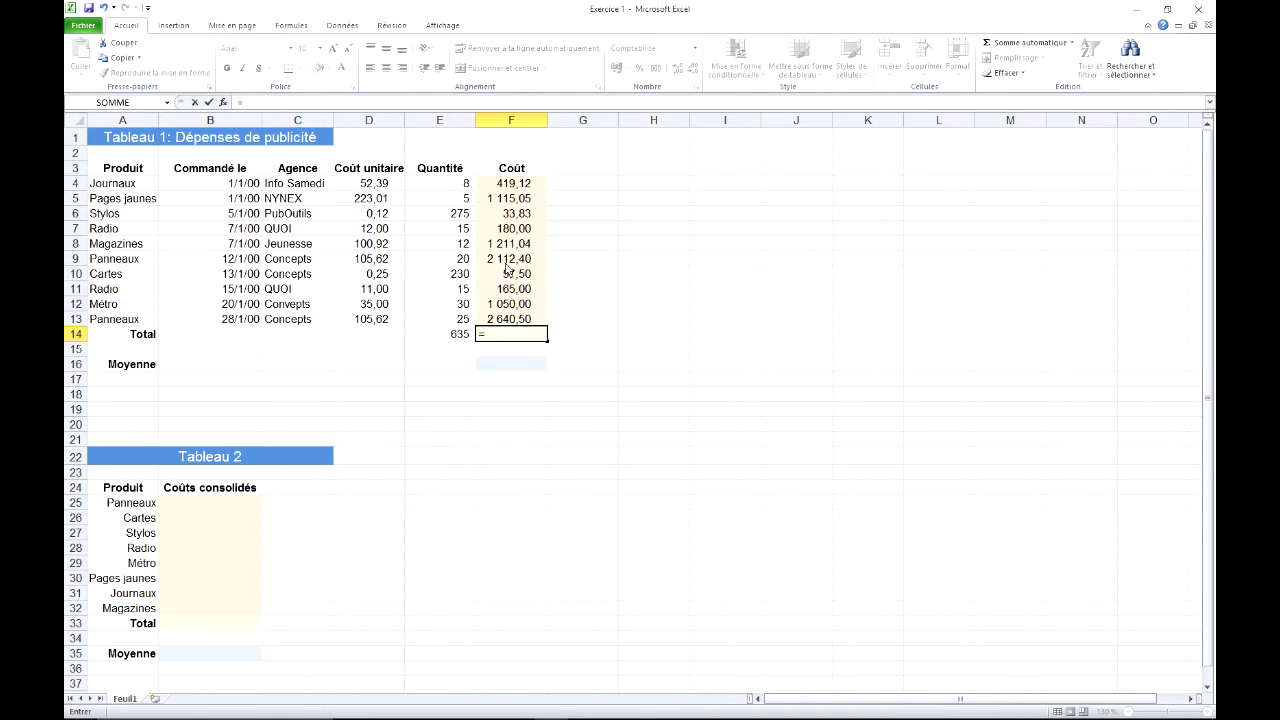
pyautogui.click(510, 186)
pyautogui.write('+')
pyautogui.press('Down')
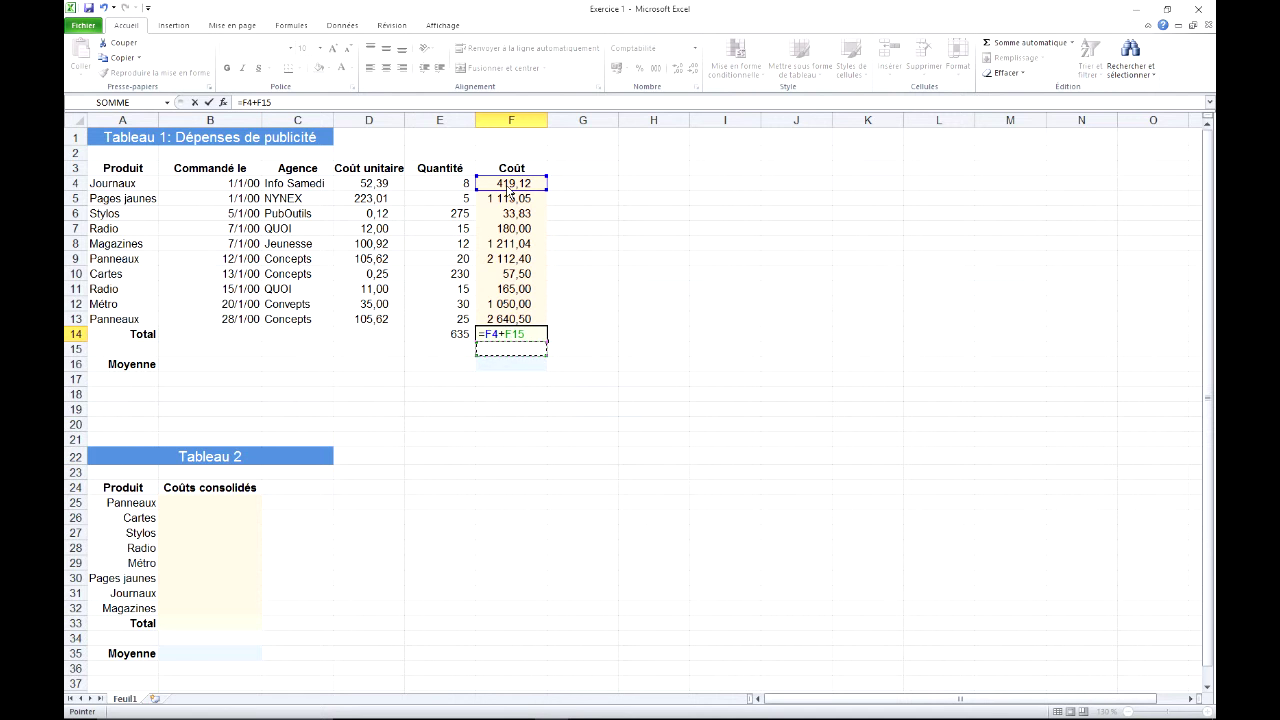
pyautogui.click(510, 201)
pyautogui.write('+')
pyautogui.click(512, 214)
pyautogui.write('+')
pyautogui.click(510, 230)
pyautogui.write('+')
pyautogui.click(512, 244)
pyautogui.write('+')
pyautogui.click(518, 262)
pyautogui.write('+')
pyautogui.click(519, 274)
pyautogui.write('+')
pyautogui.click(519, 289)
pyautogui.write('+')
pyautogui.click(519, 304)
pyautogui.write('+')
pyautogui.click(521, 320)
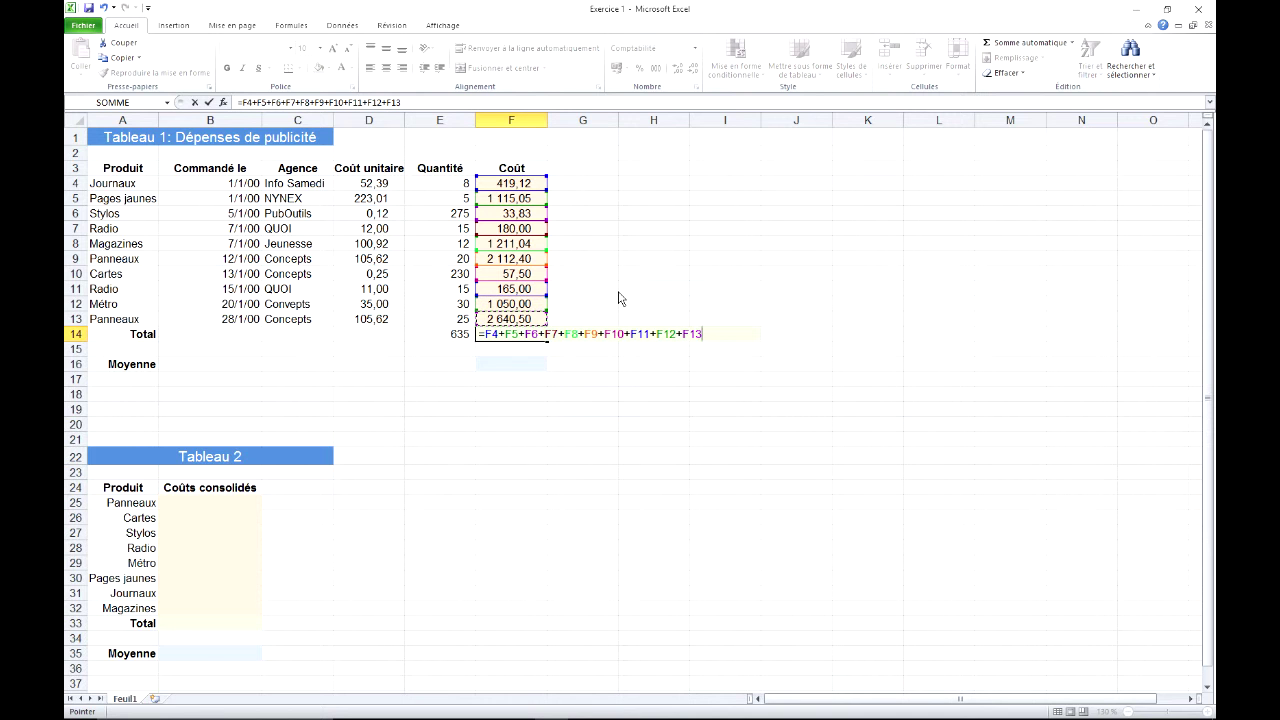
pyautogui.press('Return')
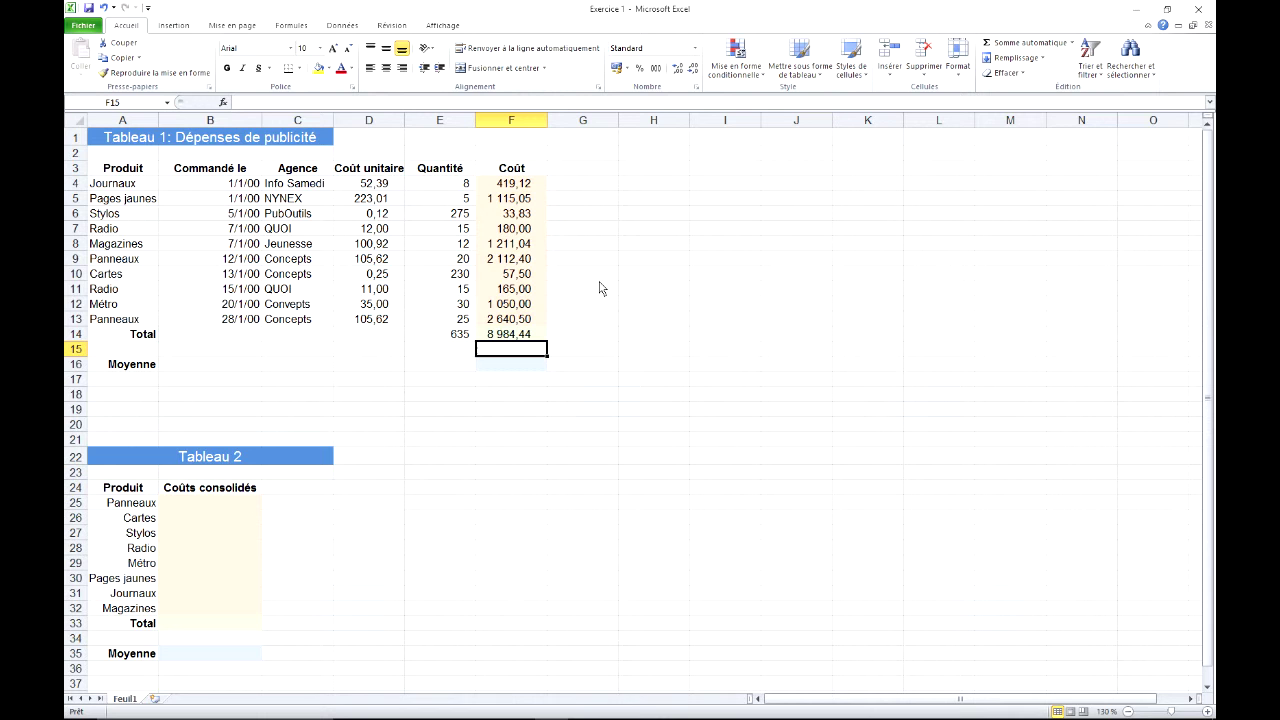
# Enter 'texte' in F6 to break the total, undo it, then clear the F14 formula.
pyautogui.click(513, 212)
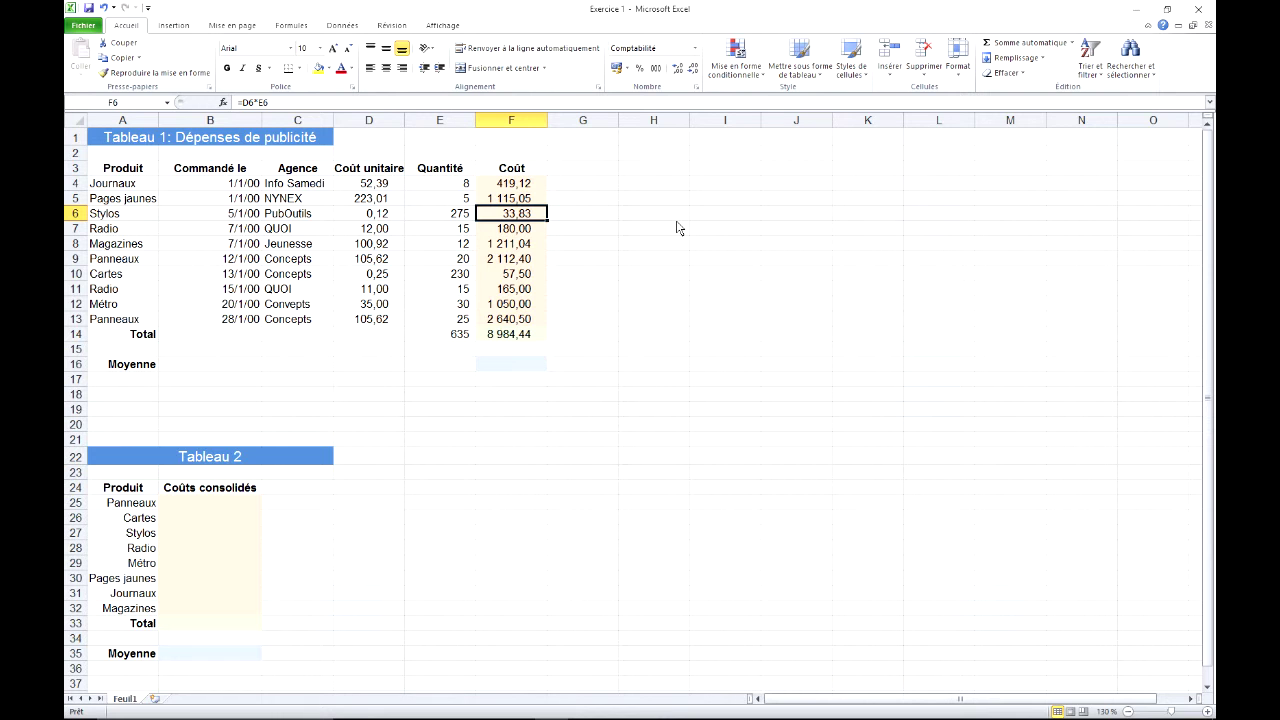
pyautogui.write('texte')
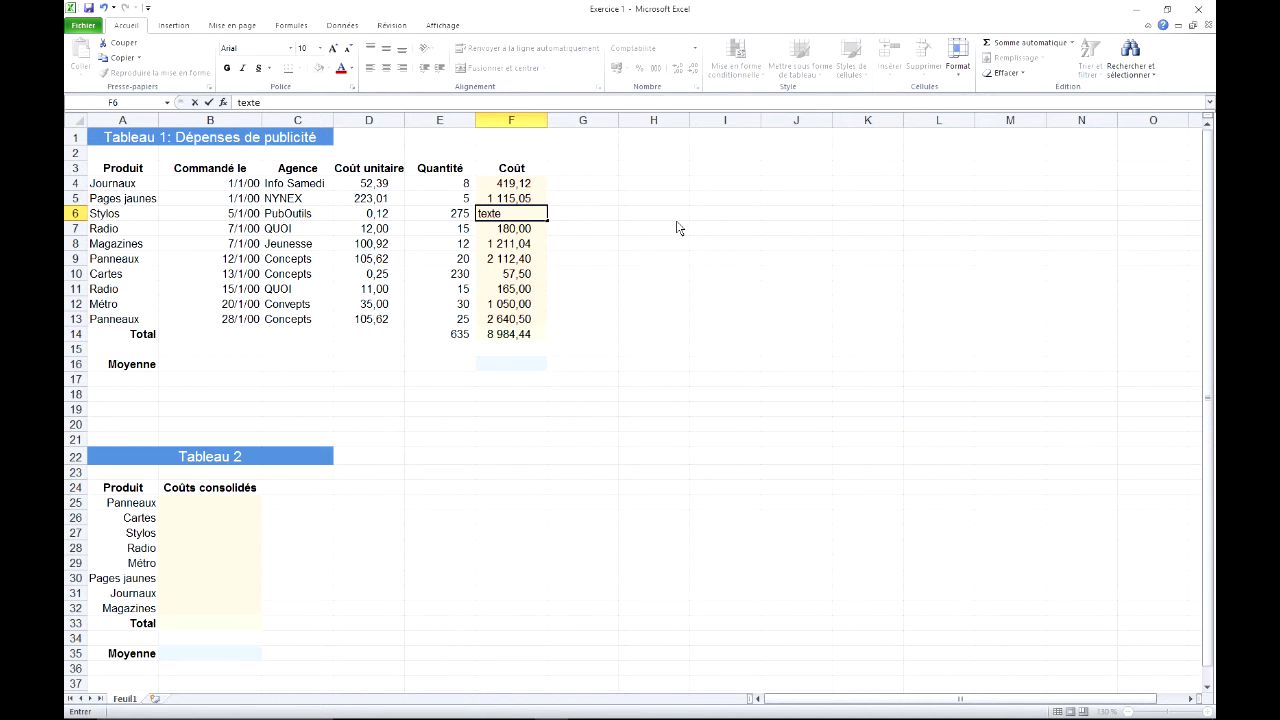
pyautogui.press('Return')
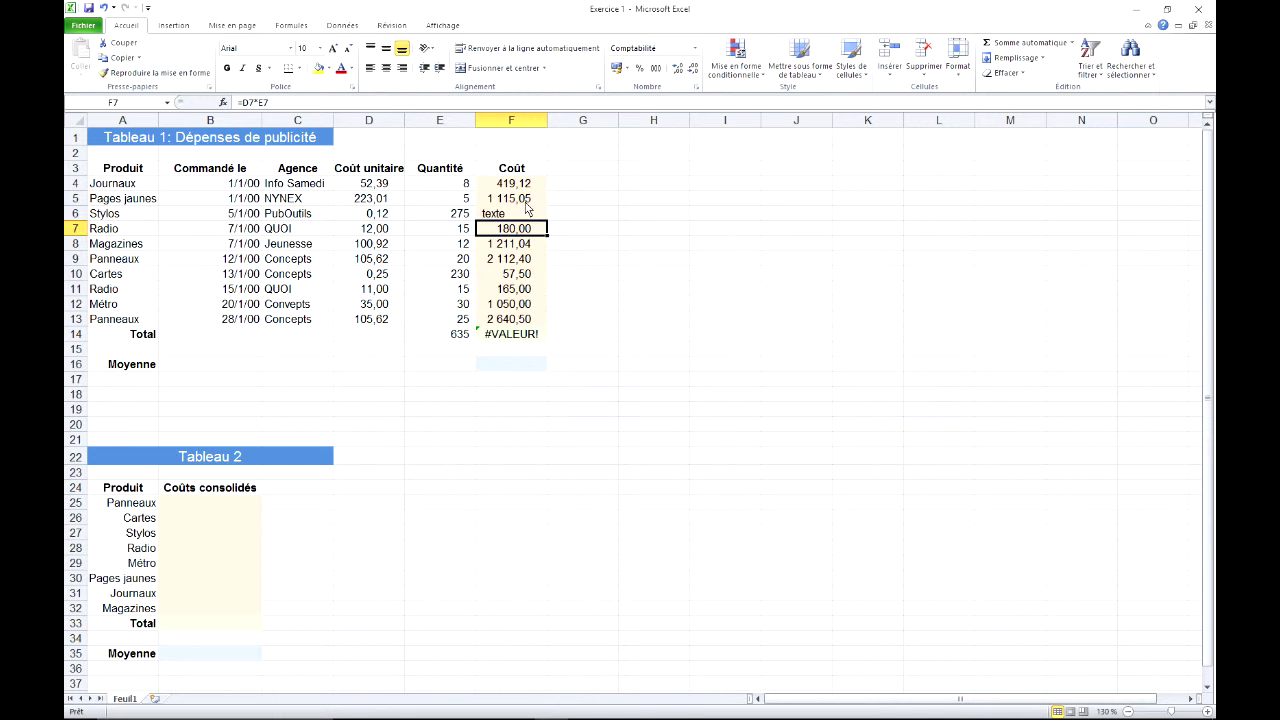
pyautogui.click(103, 8)
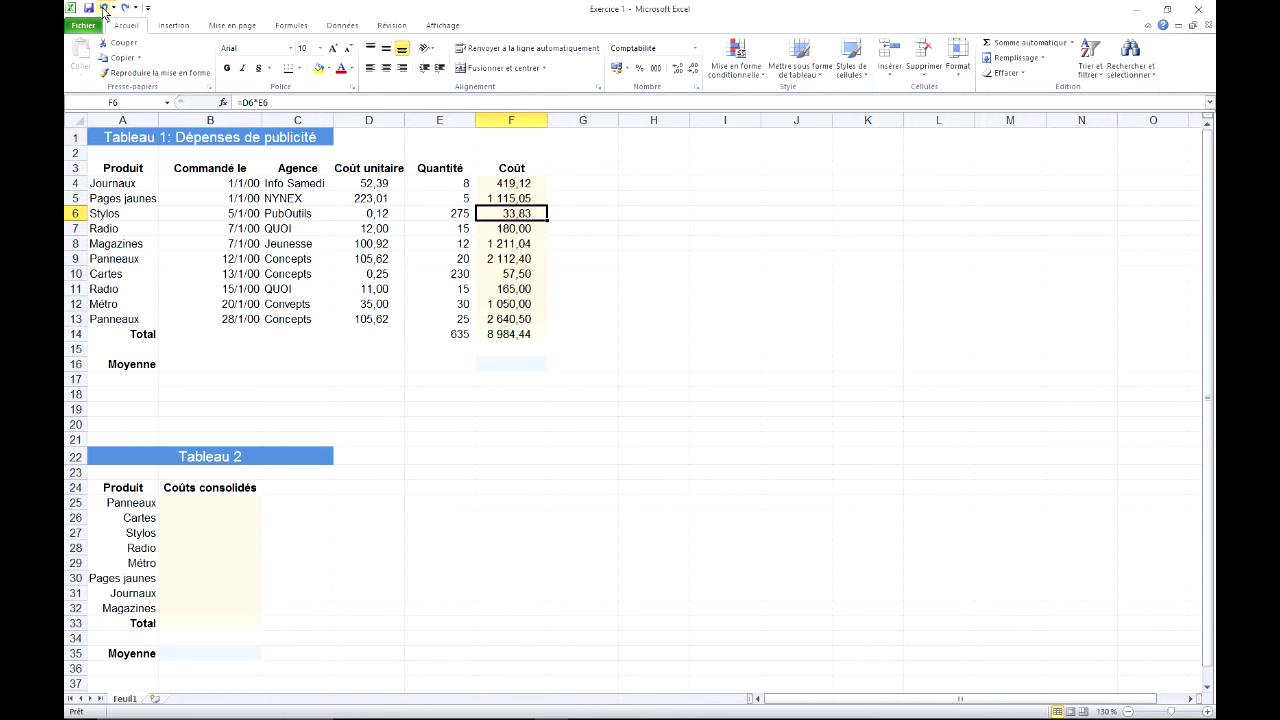
pyautogui.click(508, 336)
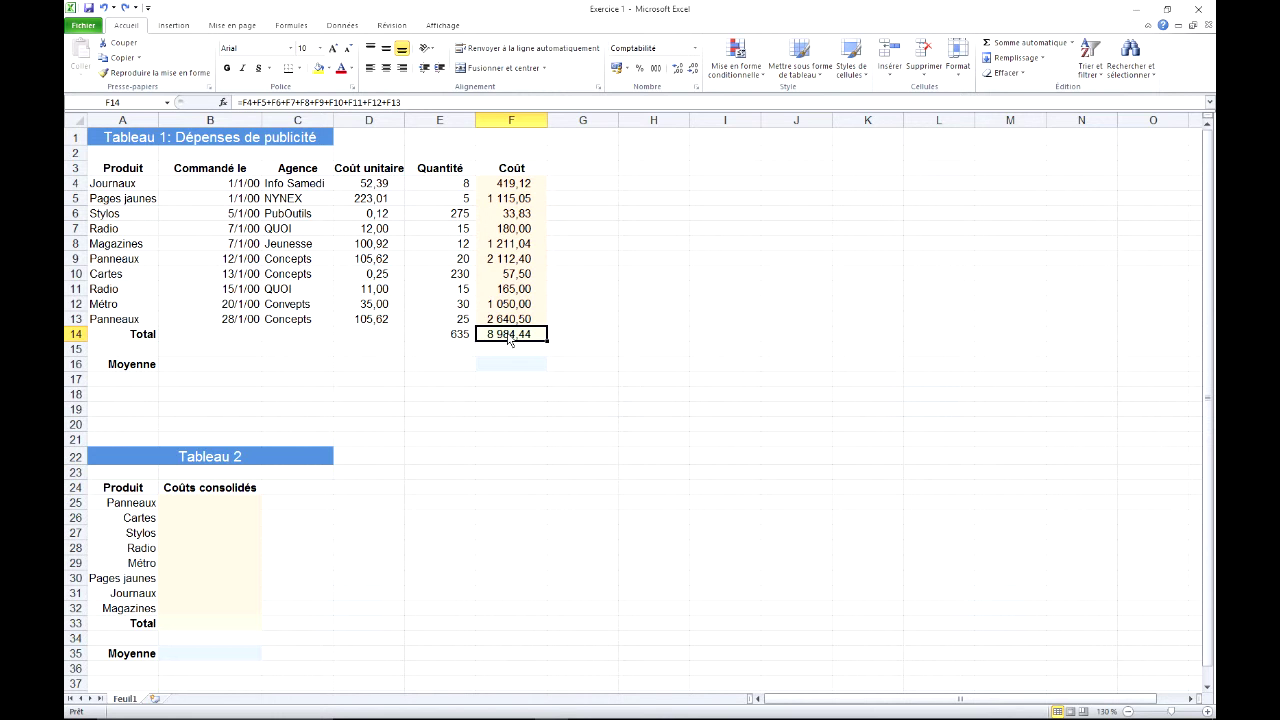
pyautogui.press('Delete')
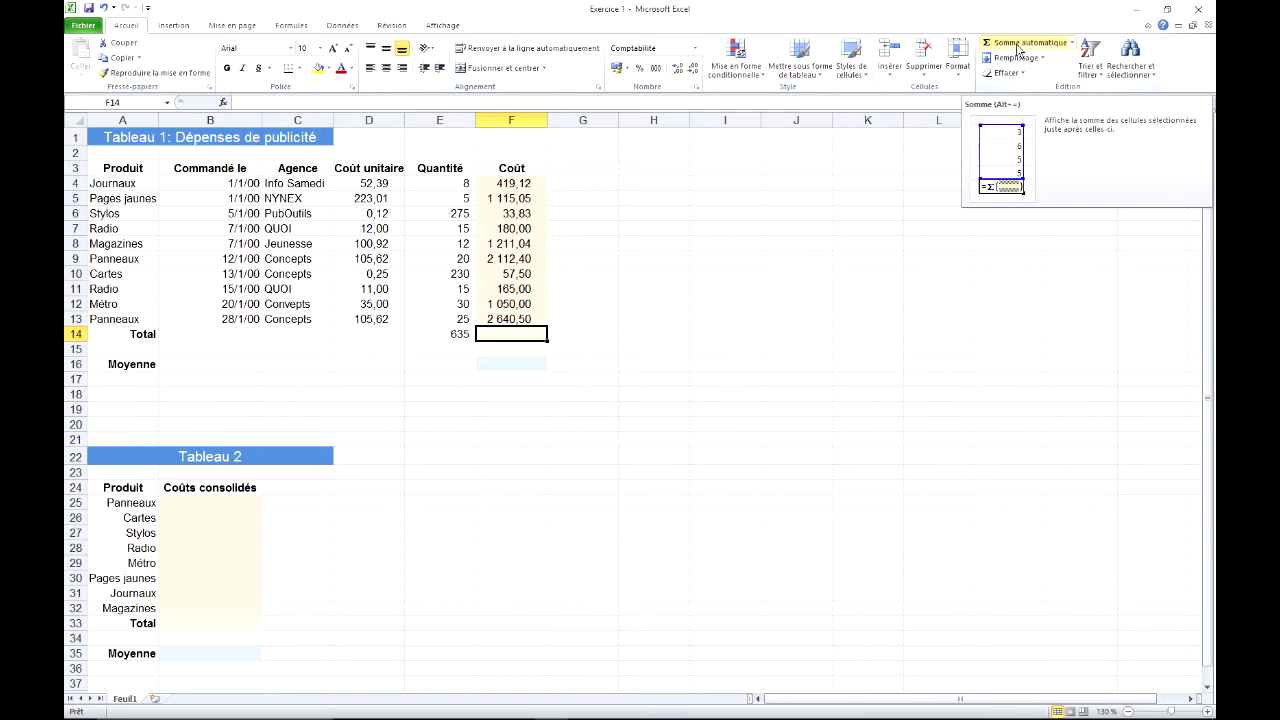
# Total F4:F13 with SOMME in F14, then clear the Radio cost in F7 to test it.
pyautogui.click(1018, 45)
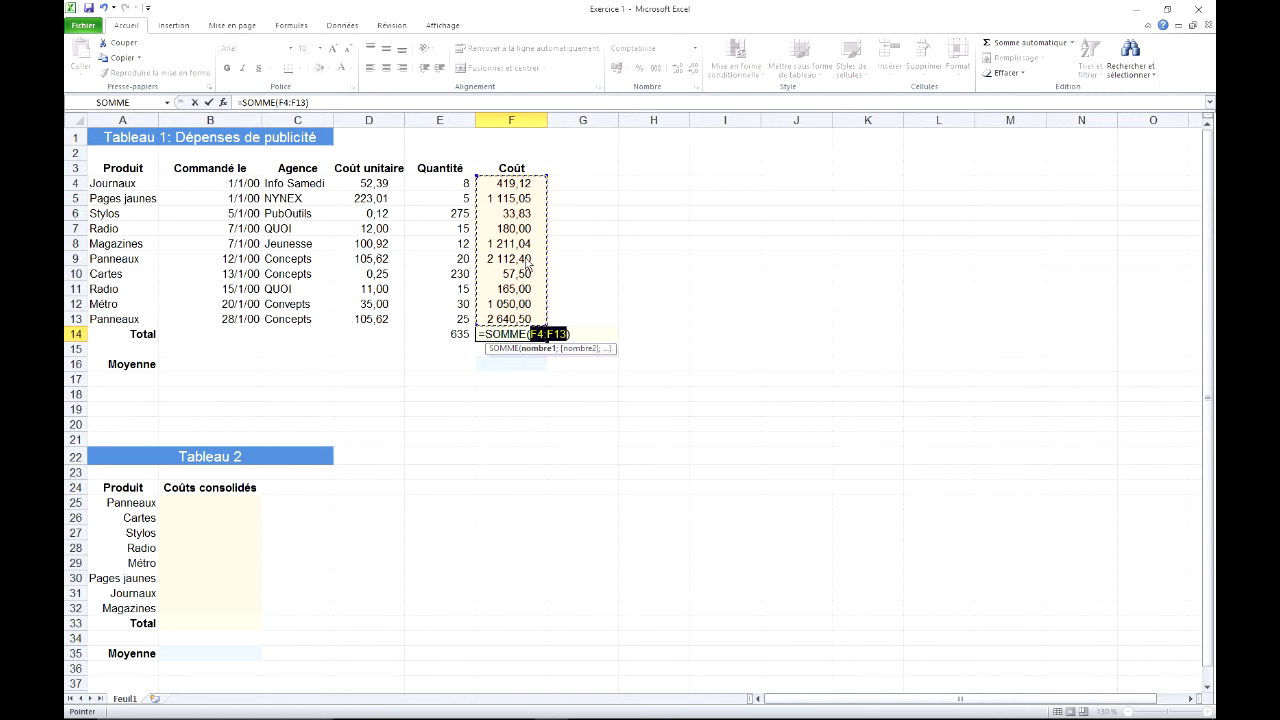
pyautogui.press('Return')
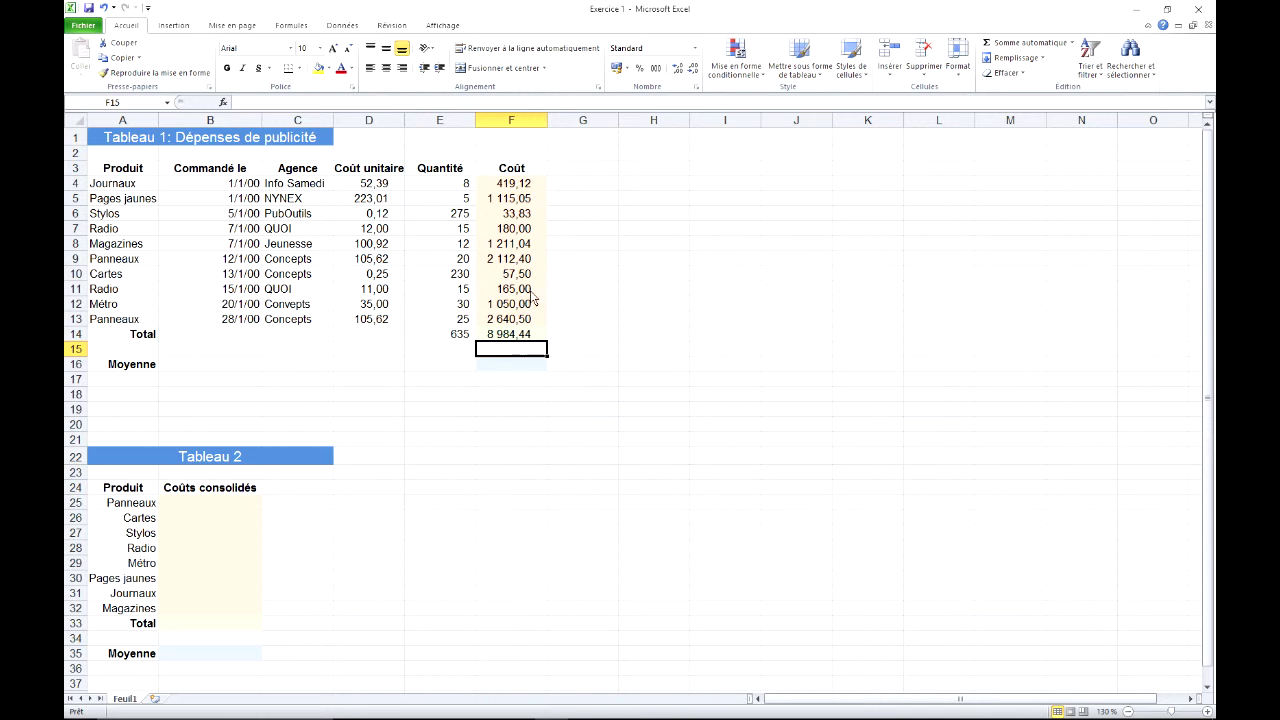
pyautogui.click(522, 232)
pyautogui.press('Delete')
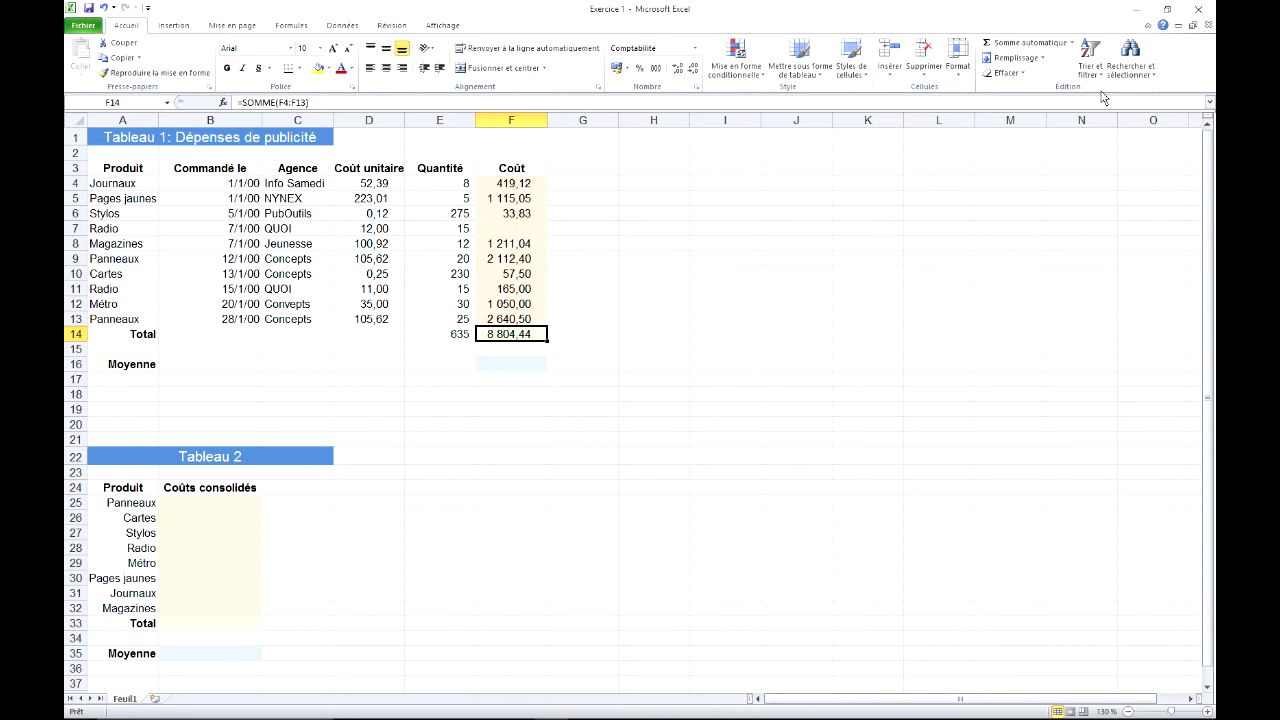
# Insert an automatic sum in the Total cell, which commits a sum of only F8:F13.
pyautogui.click(1025, 42)
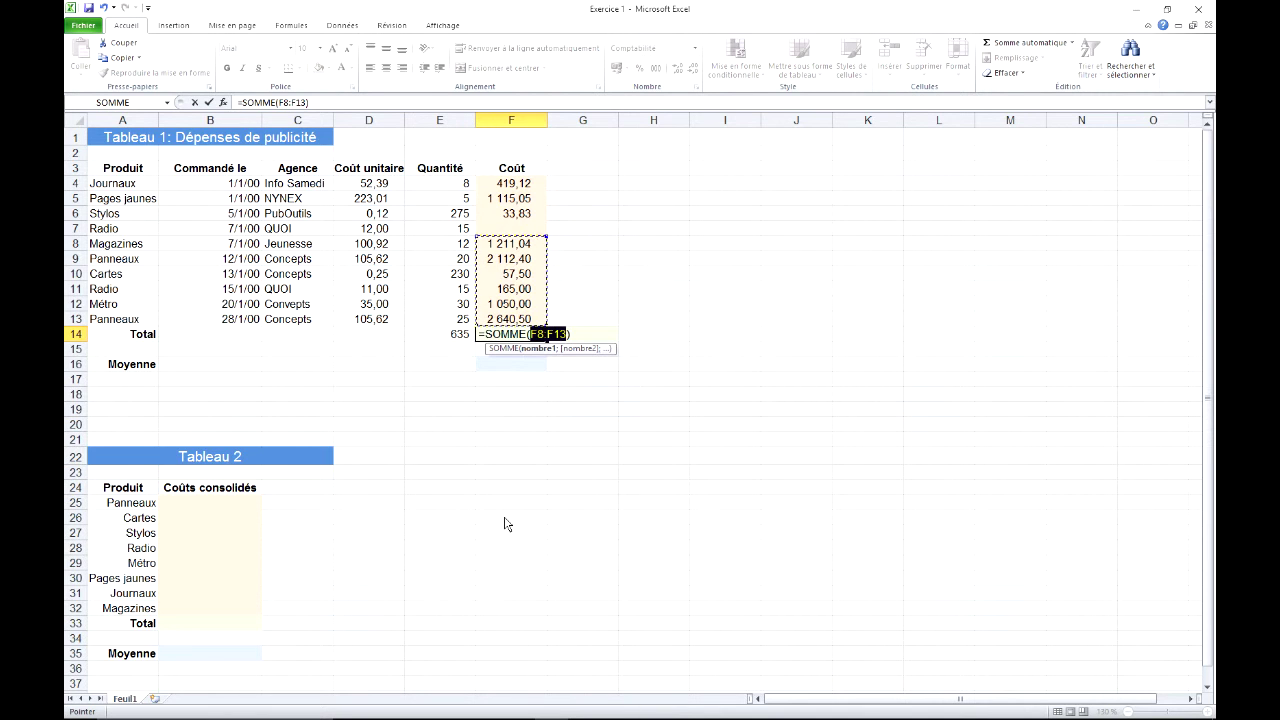
pyautogui.scroll(-2, 505, 522)
pyautogui.scroll(-6, 505, 522)
pyautogui.scroll(-2, 502, 470)
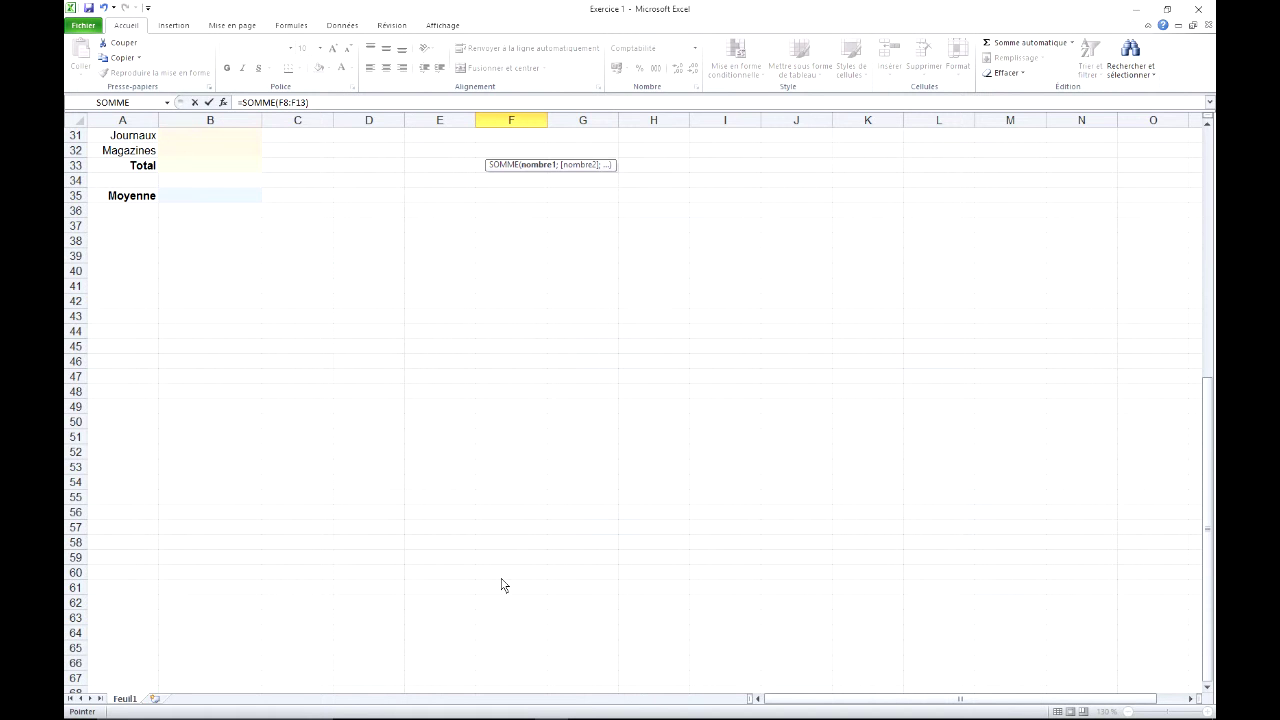
pyautogui.scroll(6, 515, 511)
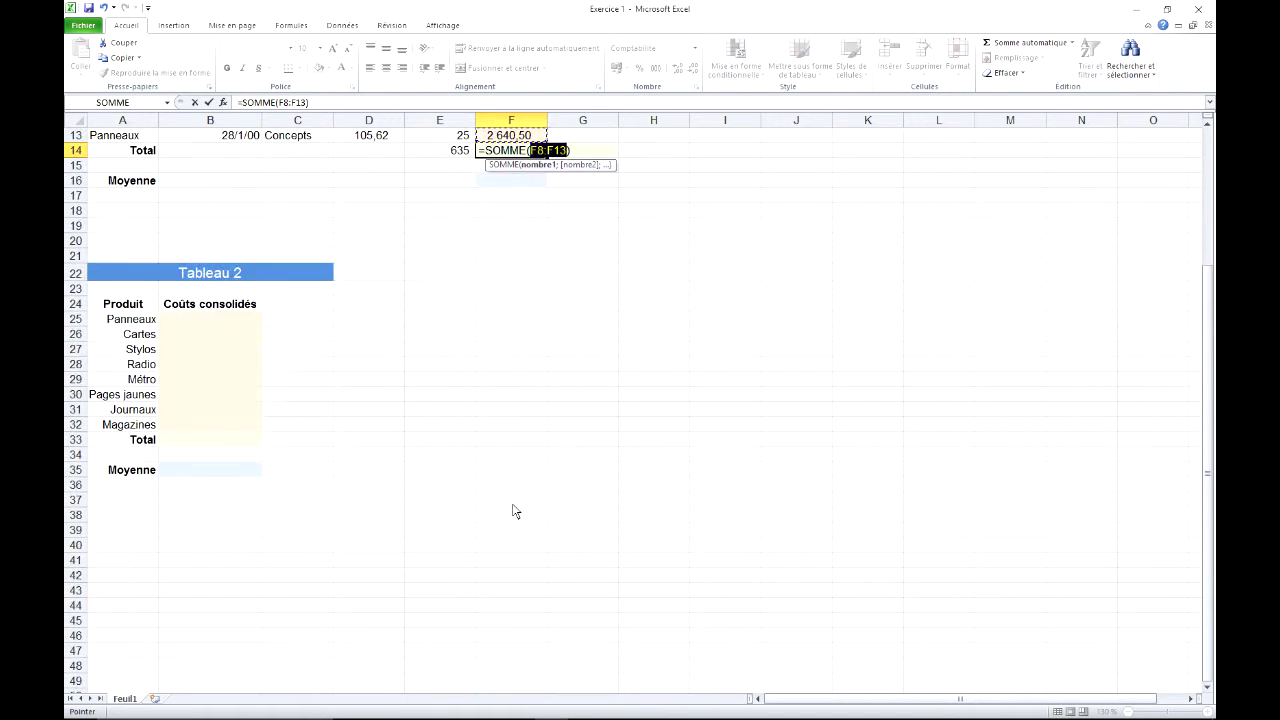
pyautogui.scroll(3, 515, 511)
pyautogui.scroll(1, 515, 511)
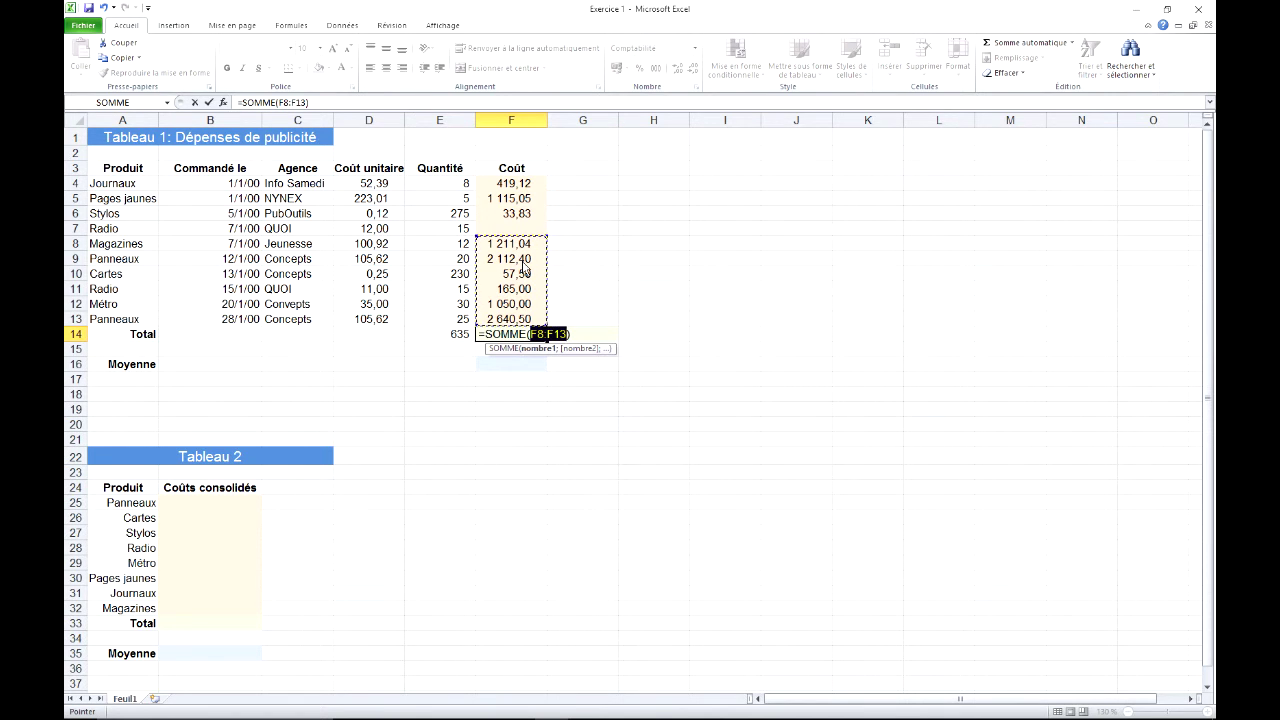
pyautogui.hotkey('ctrl', 'Return')
# Type 'texte' in F7 and redo the F14 AutoSum over F4:F13, showing 8 804,44.
pyautogui.click(534, 230)
pyautogui.write('texte')
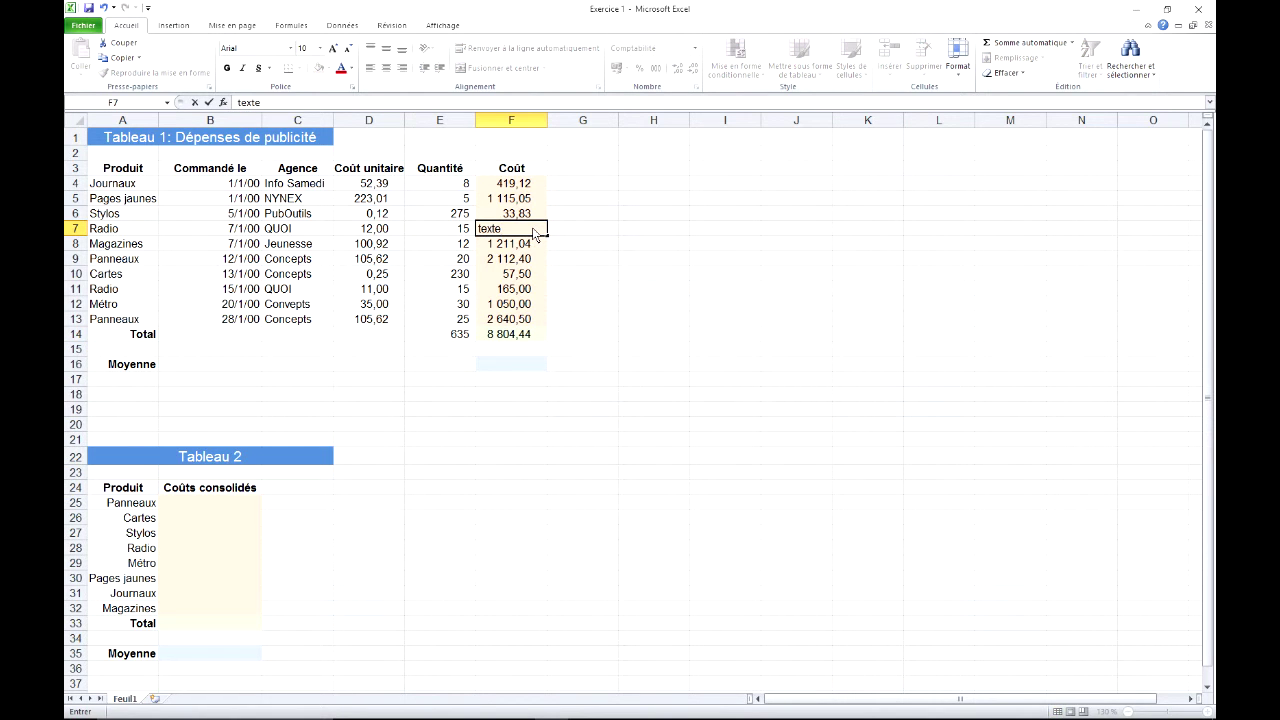
pyautogui.press('Return')
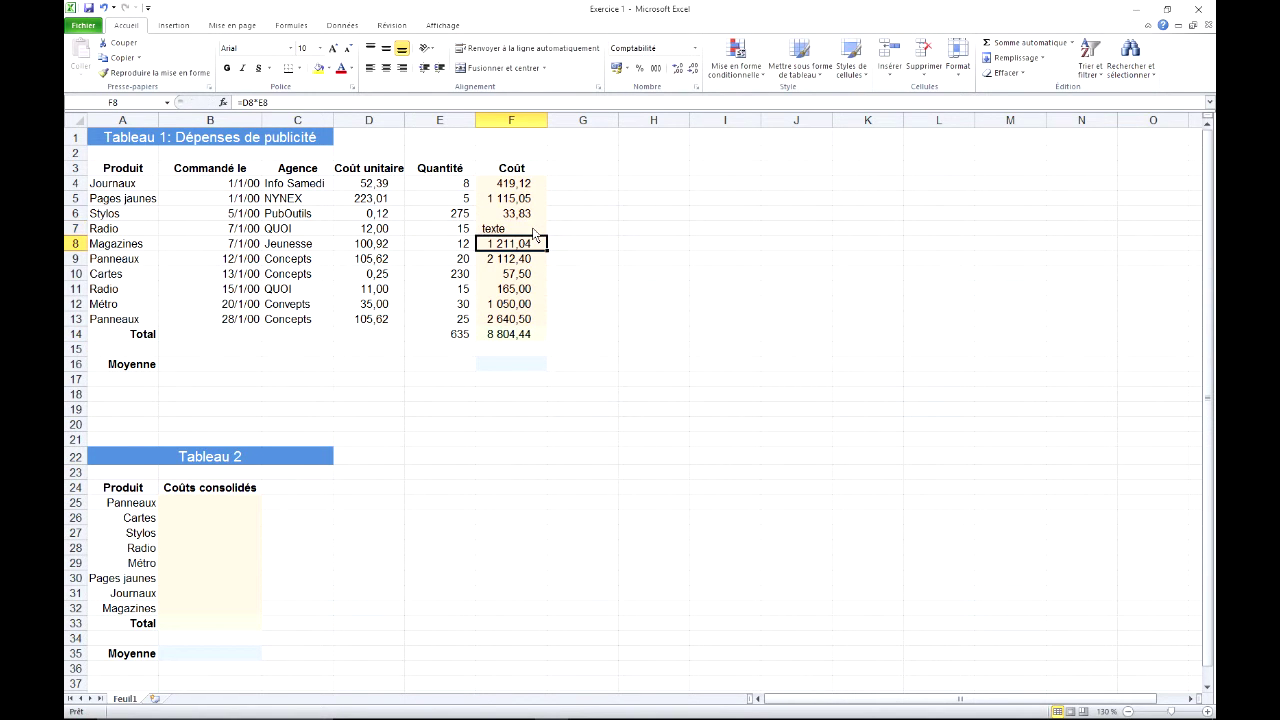
pyautogui.click(515, 336)
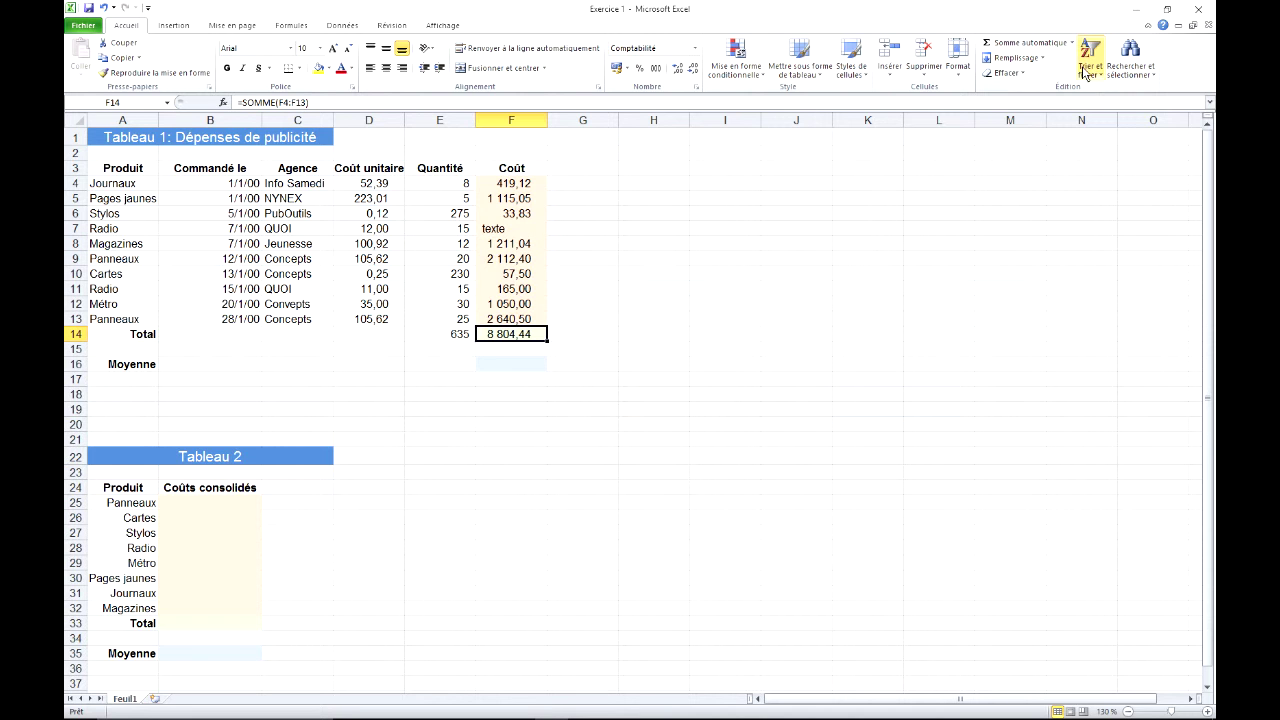
pyautogui.click(1020, 42)
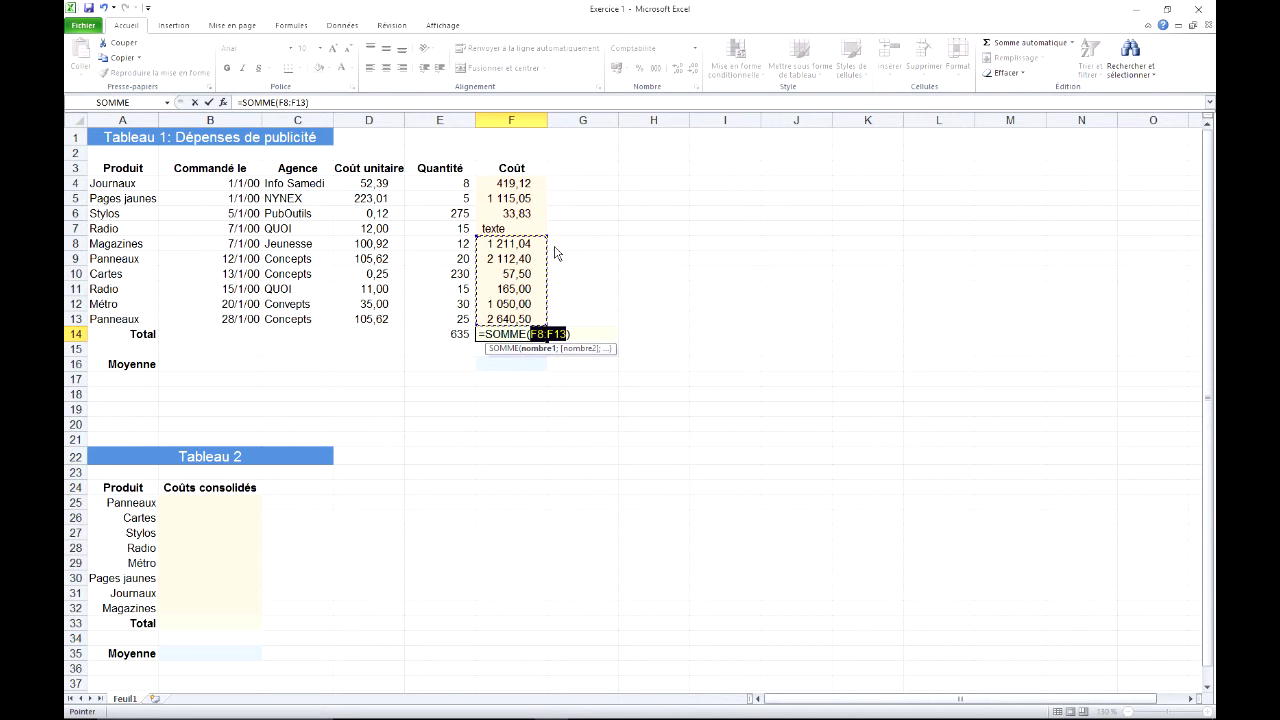
pyautogui.moveTo(546, 237); pyautogui.dragTo(546, 184)
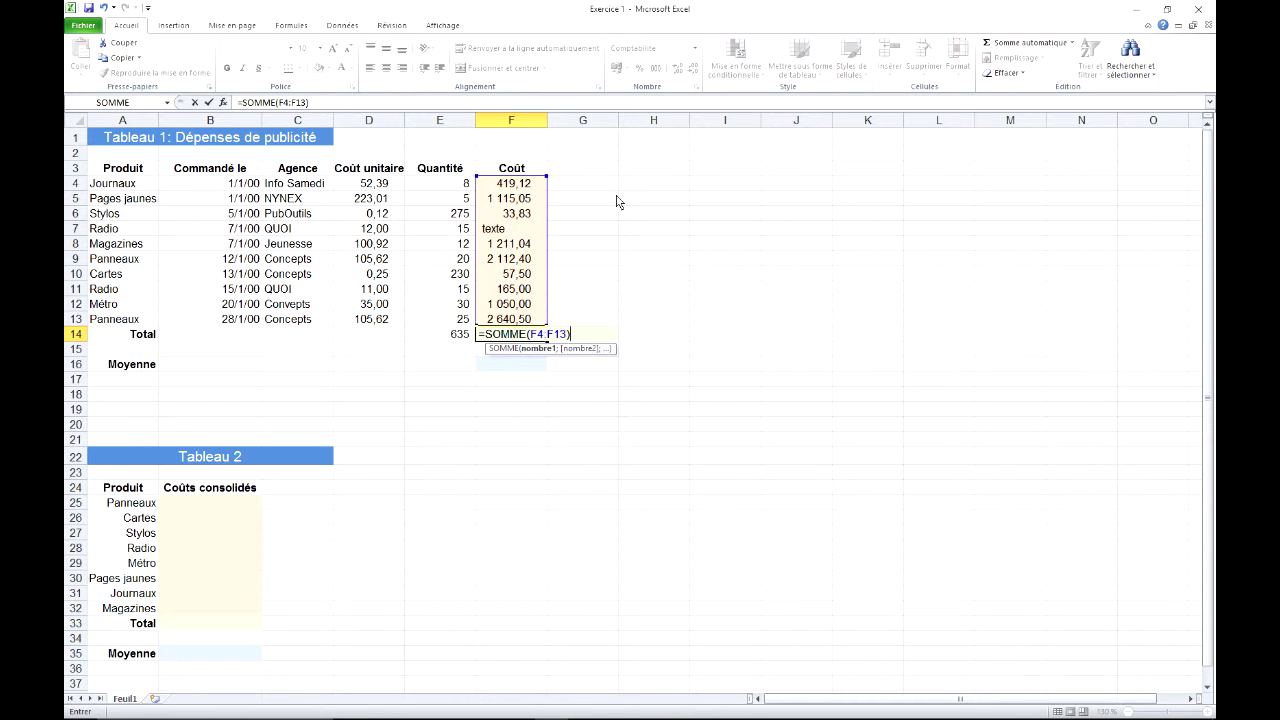
pyautogui.press('Return')
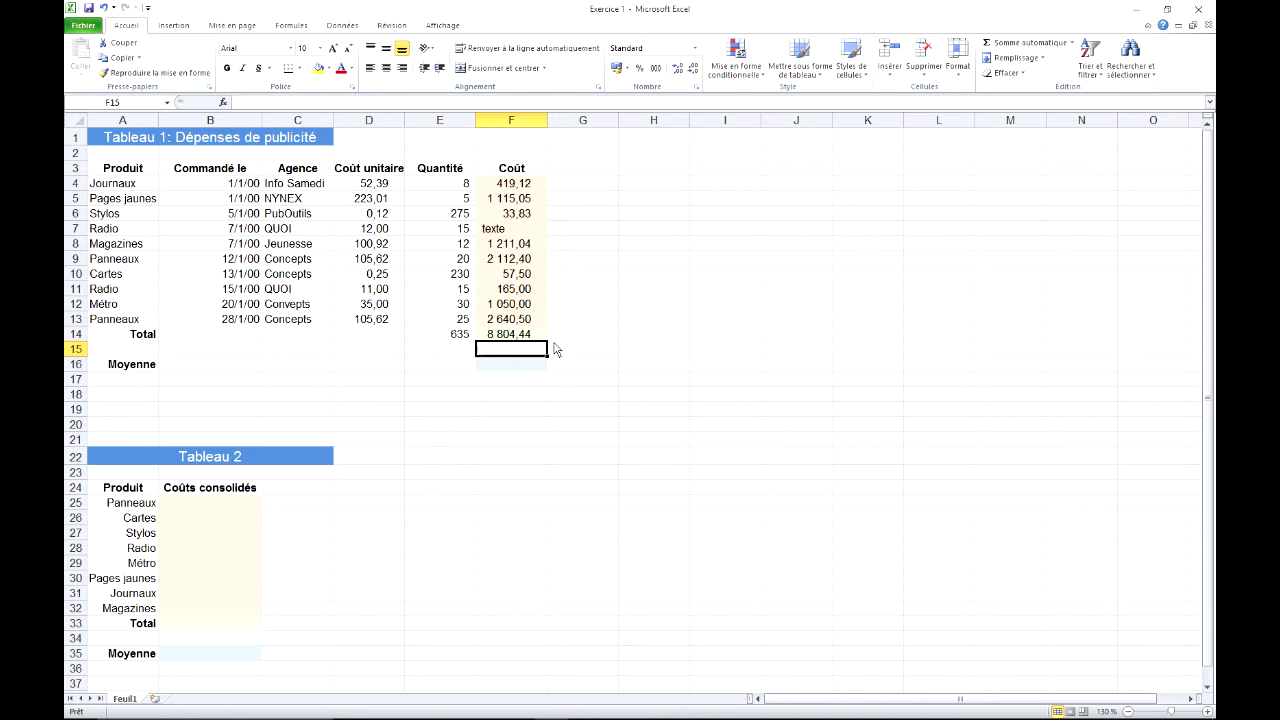
pyautogui.click(518, 336)
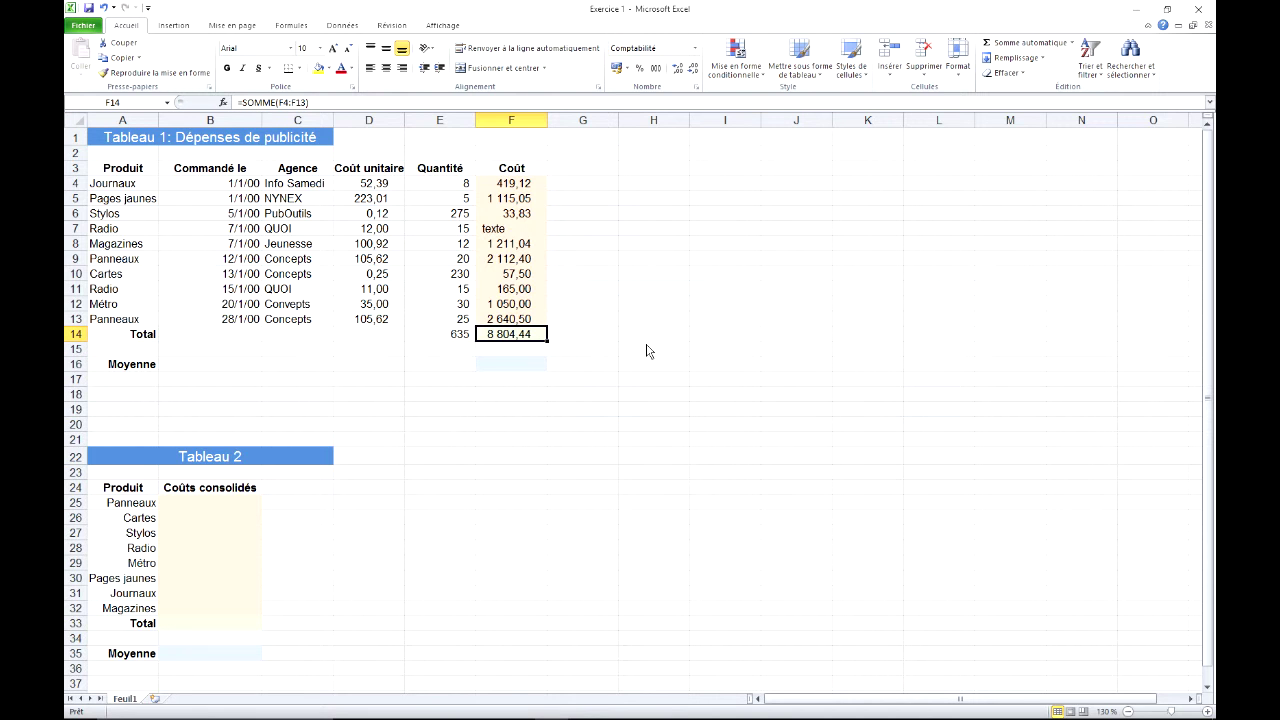
pyautogui.press('Delete')
pyautogui.write('=som')
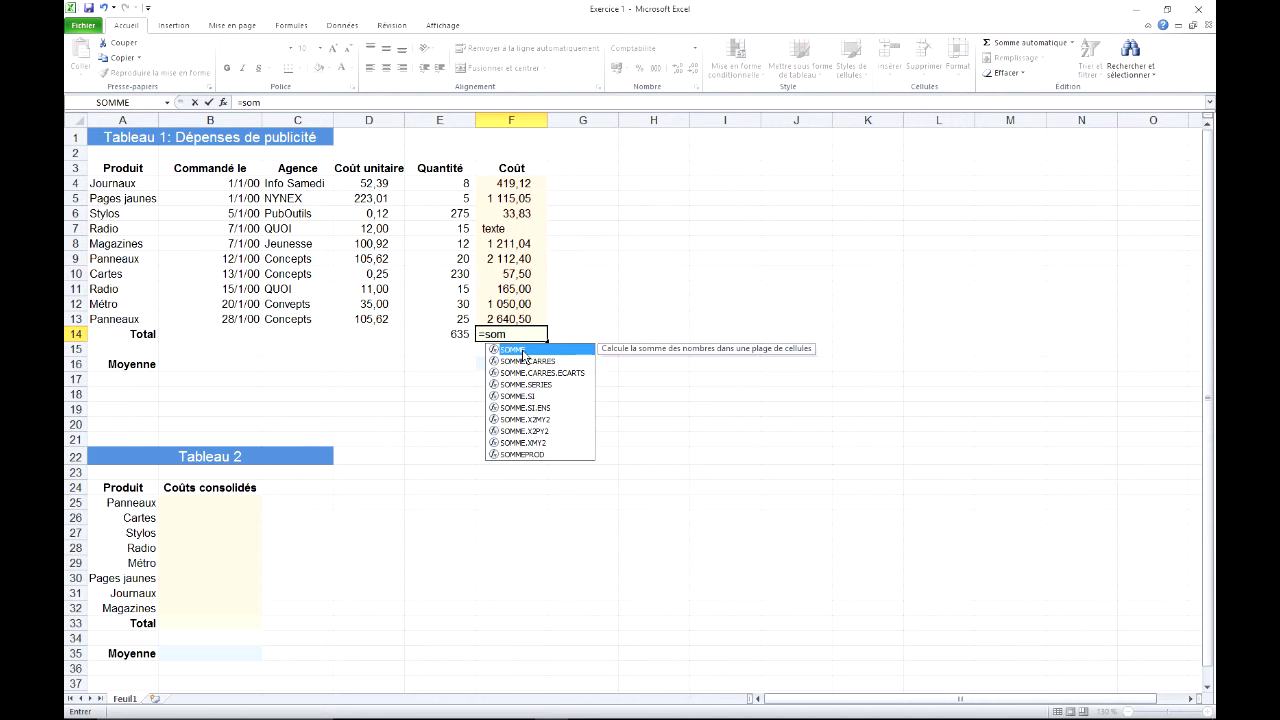
pyautogui.doubleClick(522, 350)
pyautogui.moveTo(507, 186); pyautogui.dragTo(497, 323)
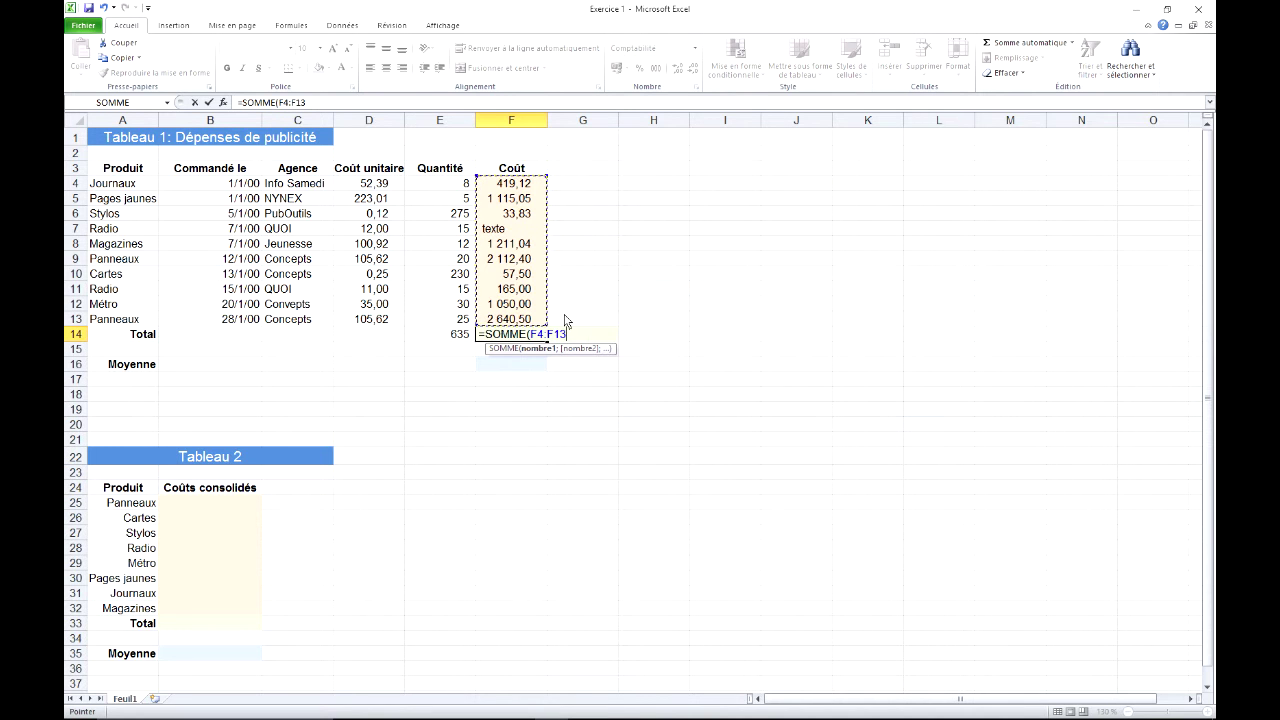
pyautogui.write(')')
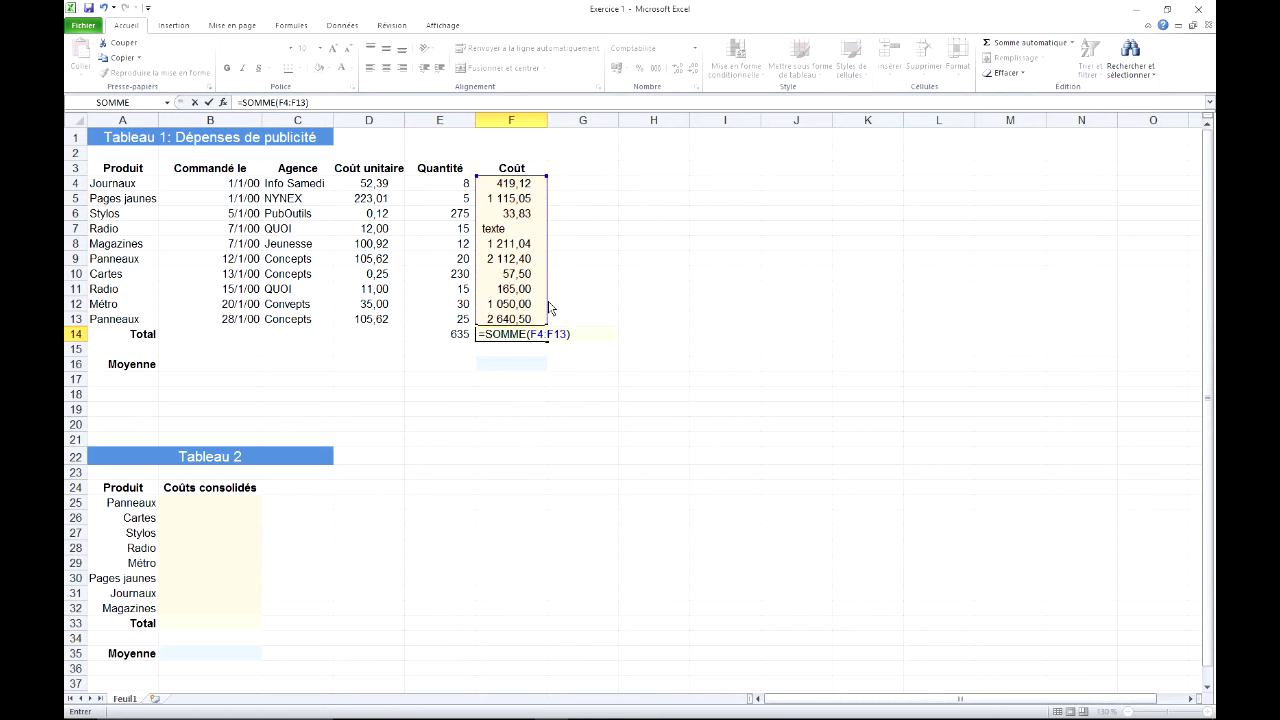
pyautogui.press('Return')
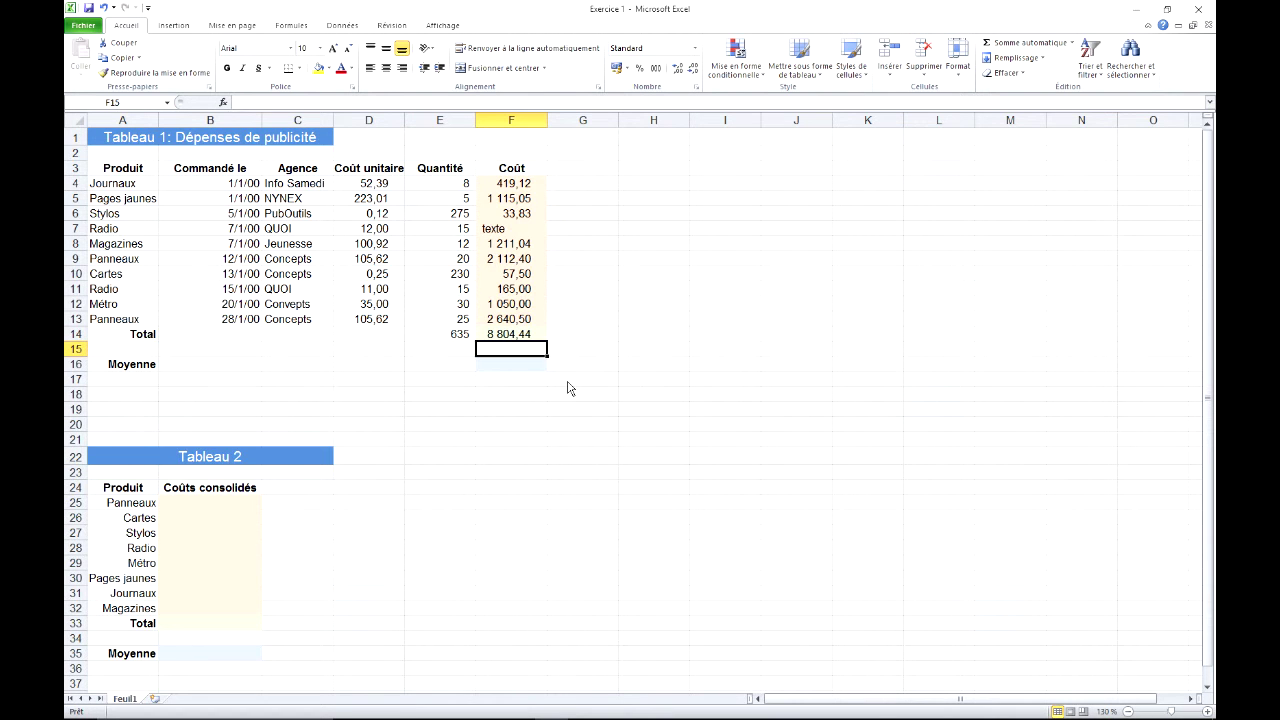
pyautogui.click(524, 338)
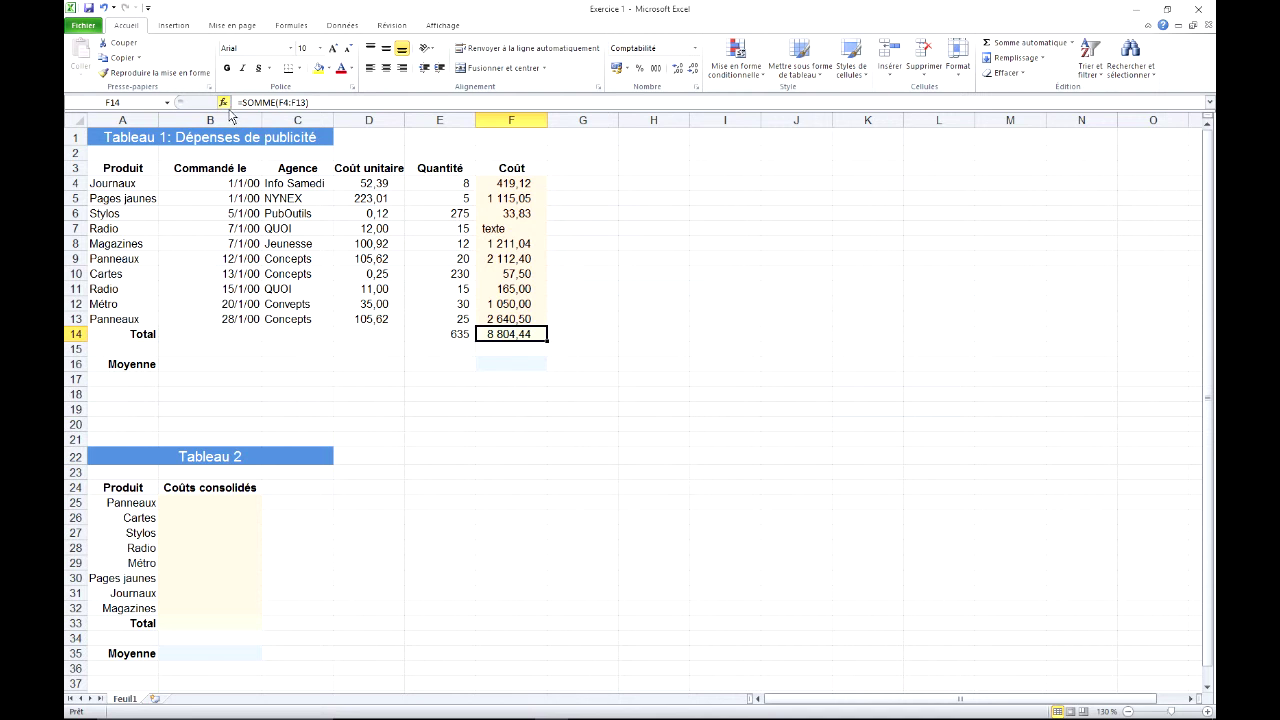
# Clear F14 and insert the SOMME function found by searching 'so'.
pyautogui.press('Delete')
pyautogui.click(224, 103)
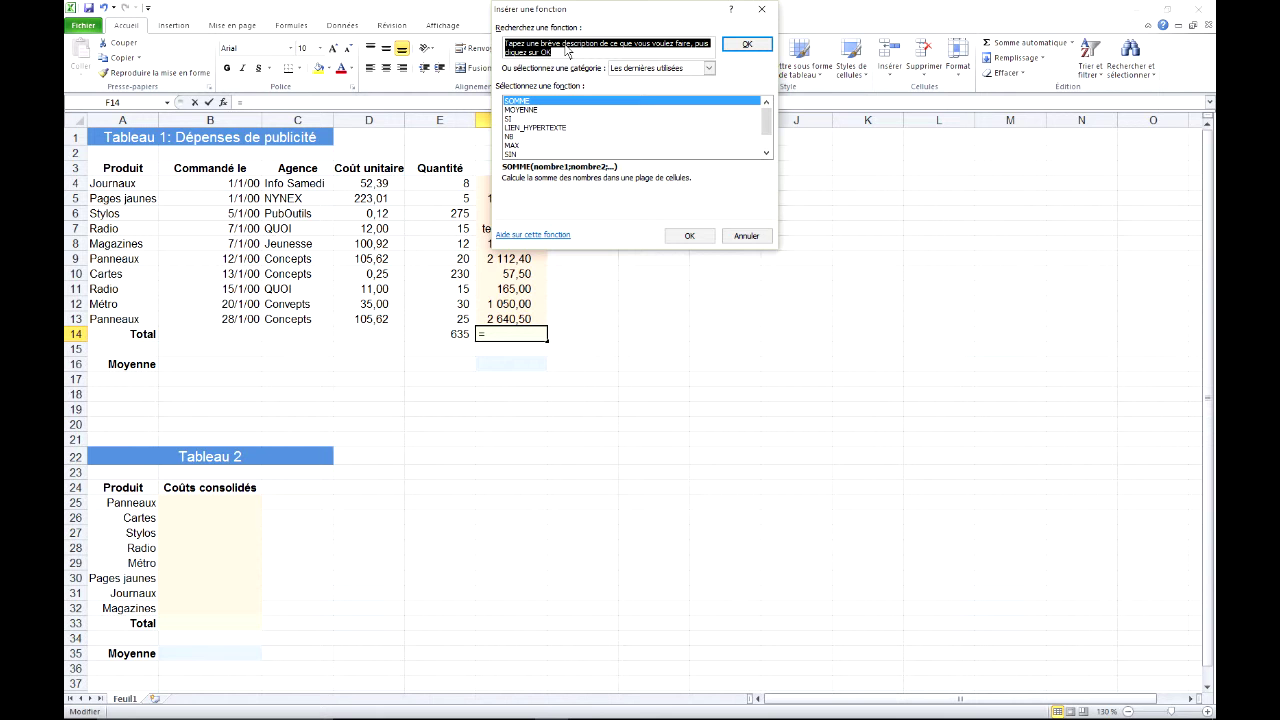
pyautogui.write('somme')
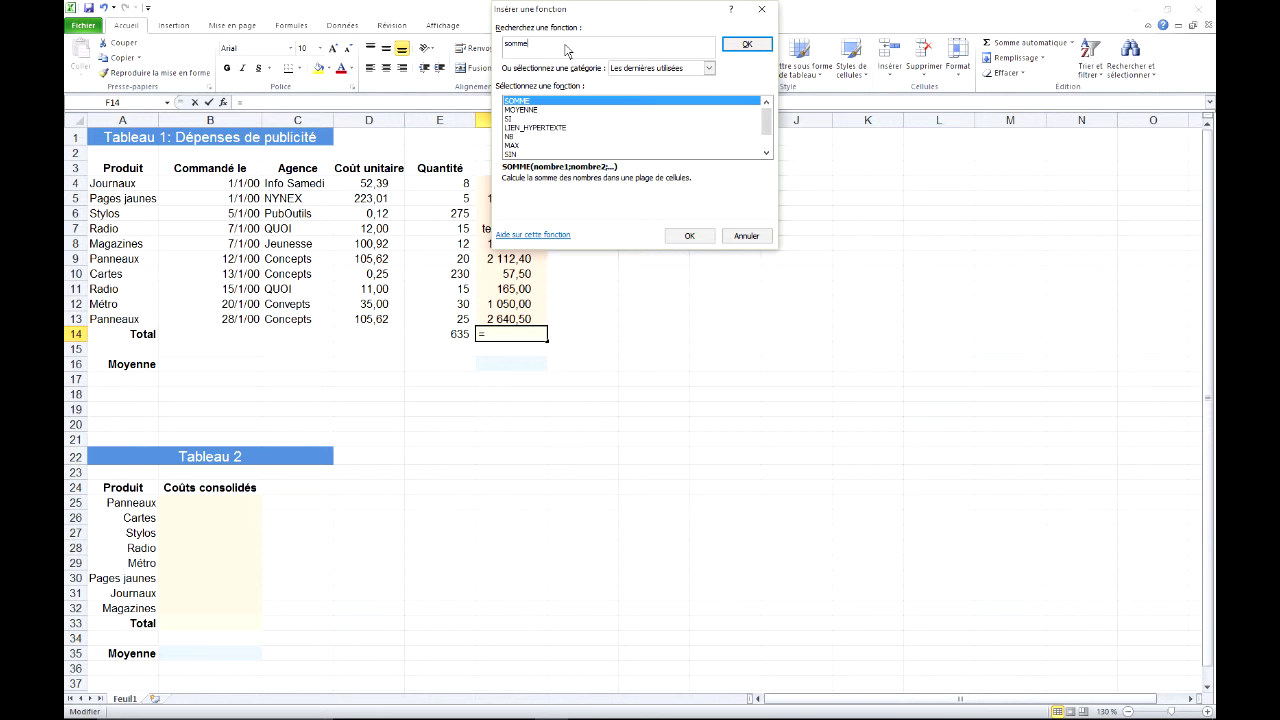
pyautogui.click(735, 47)
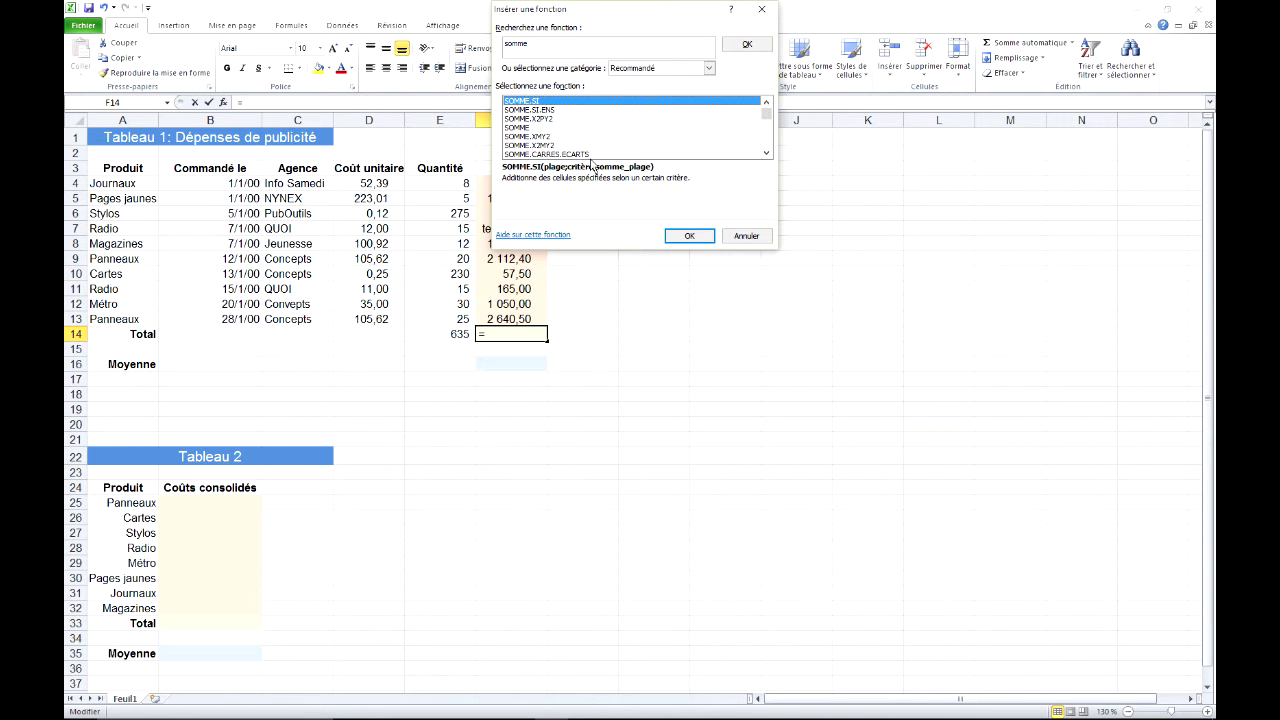
pyautogui.click(530, 128)
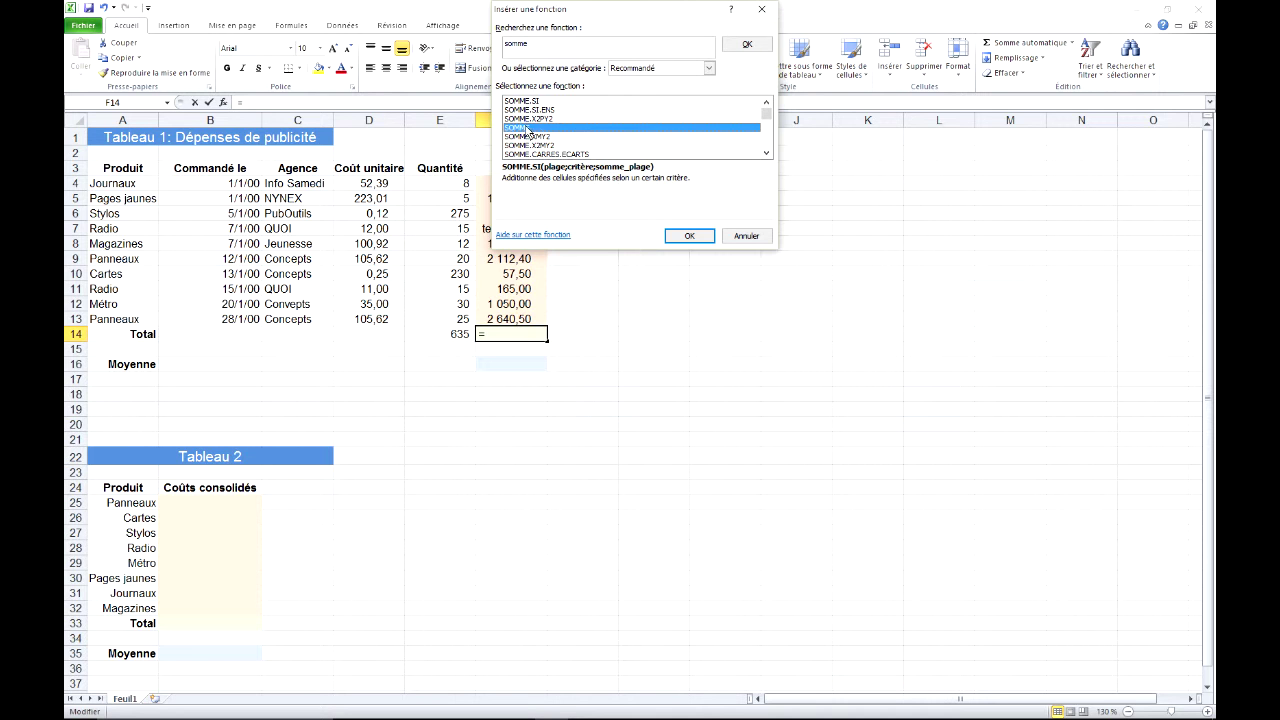
pyautogui.click(691, 246)
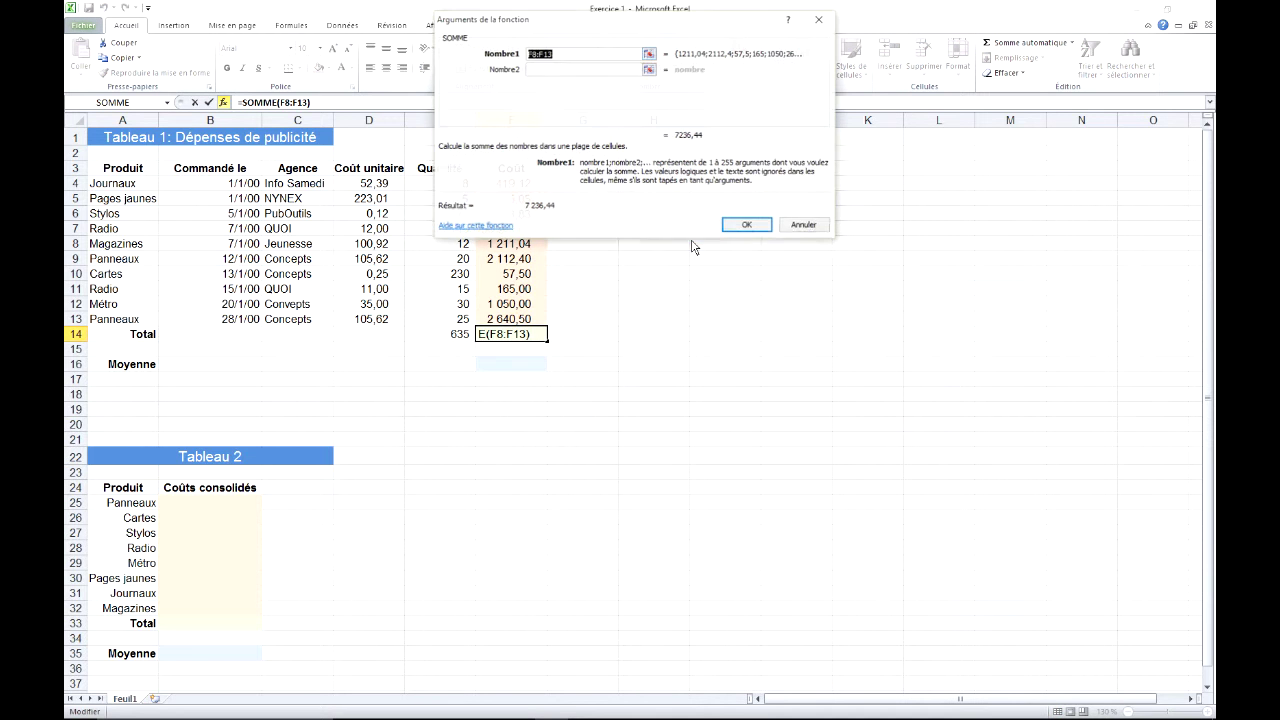
# Set the SOMME range to F4:F13 so the F14 total reads 8 984,44.
pyautogui.moveTo(613, 27); pyautogui.dragTo(644, 38)
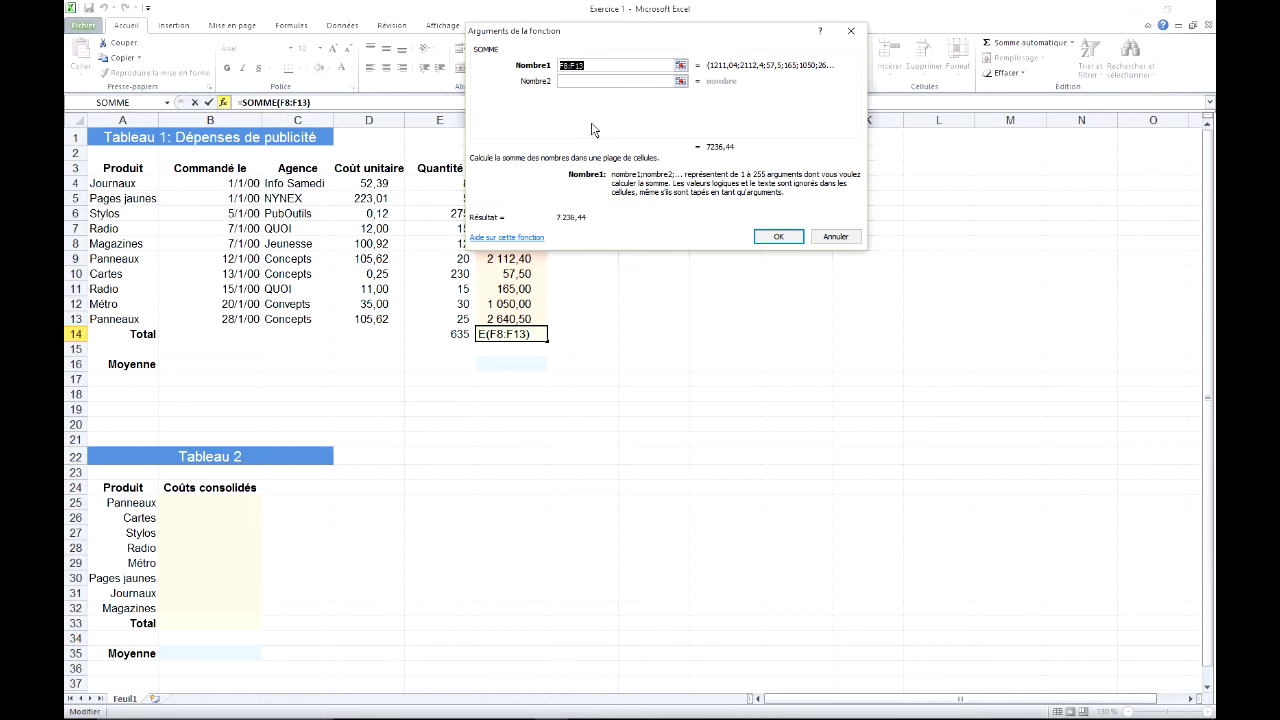
pyautogui.moveTo(596, 40); pyautogui.dragTo(688, 39)
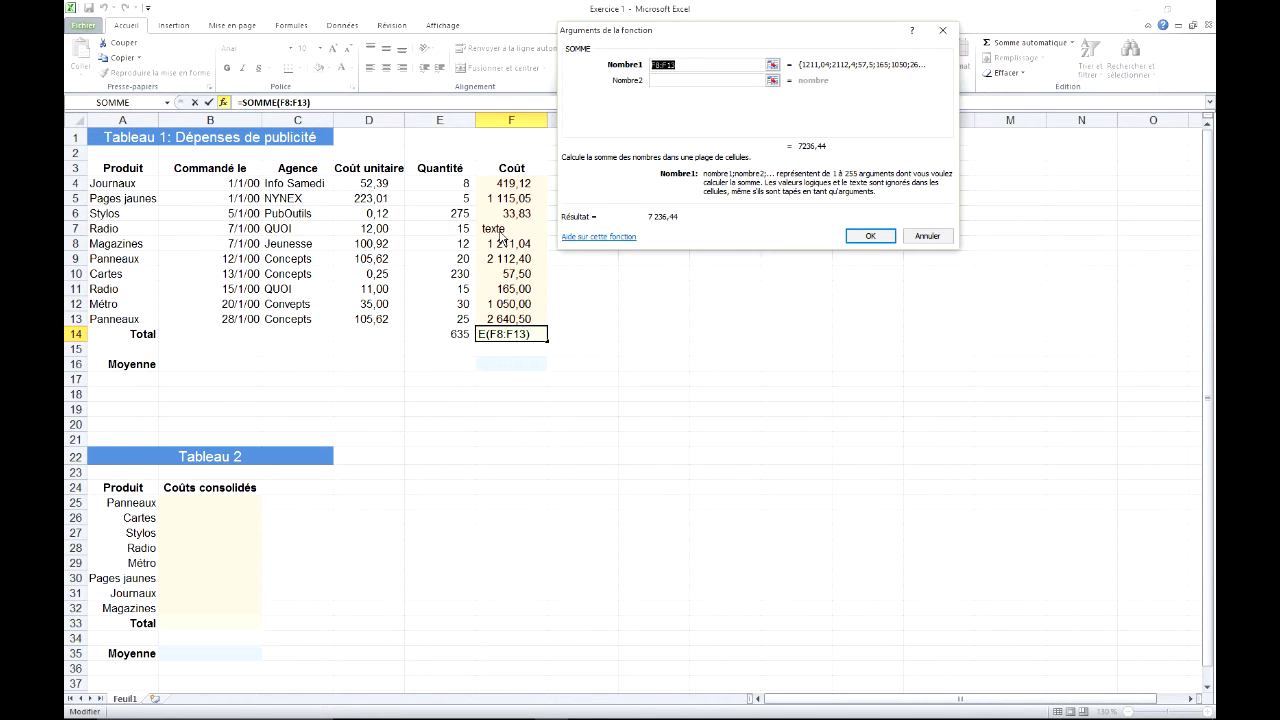
pyautogui.click(772, 65)
pyautogui.moveTo(510, 183); pyautogui.dragTo(510, 319)
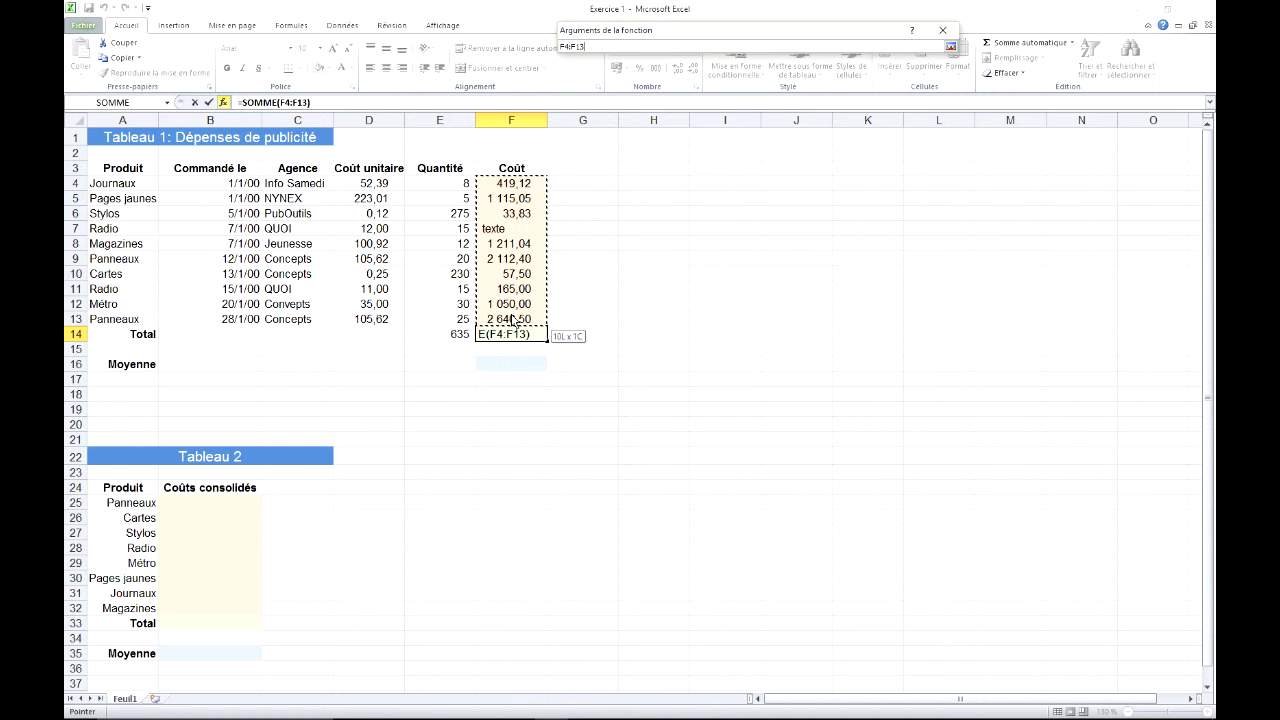
pyautogui.click(950, 46)
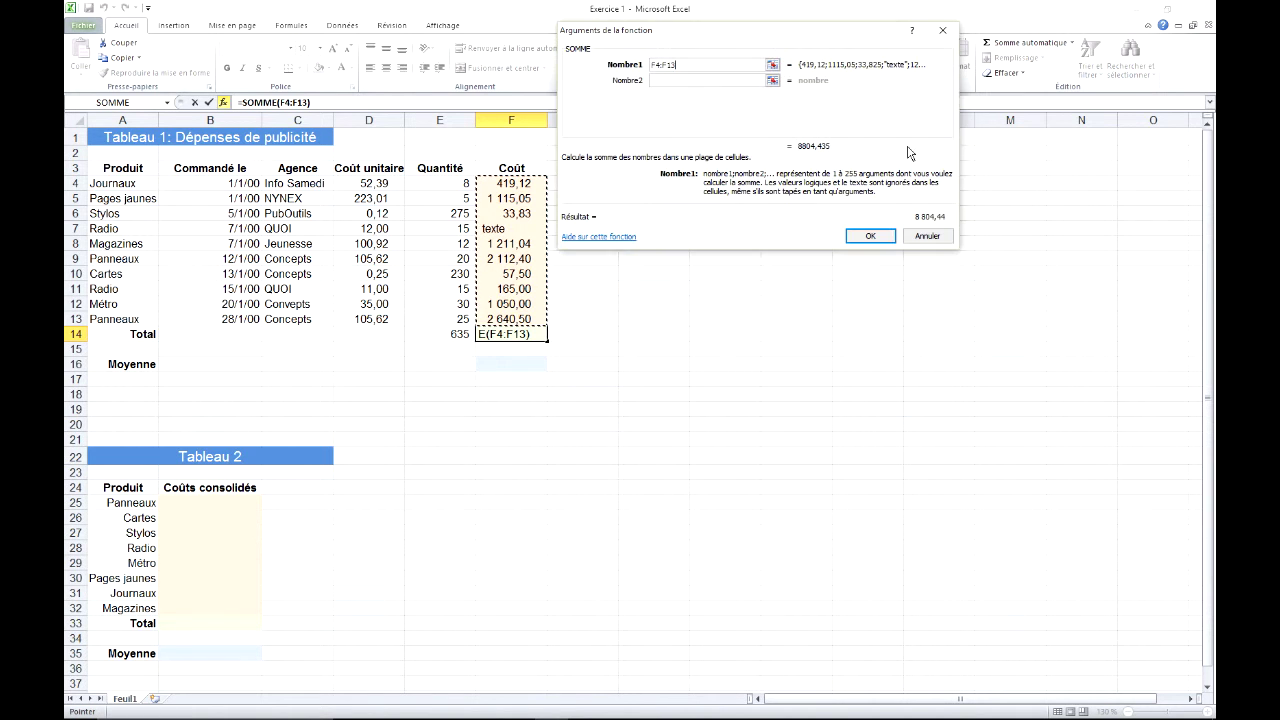
pyautogui.click(874, 238)
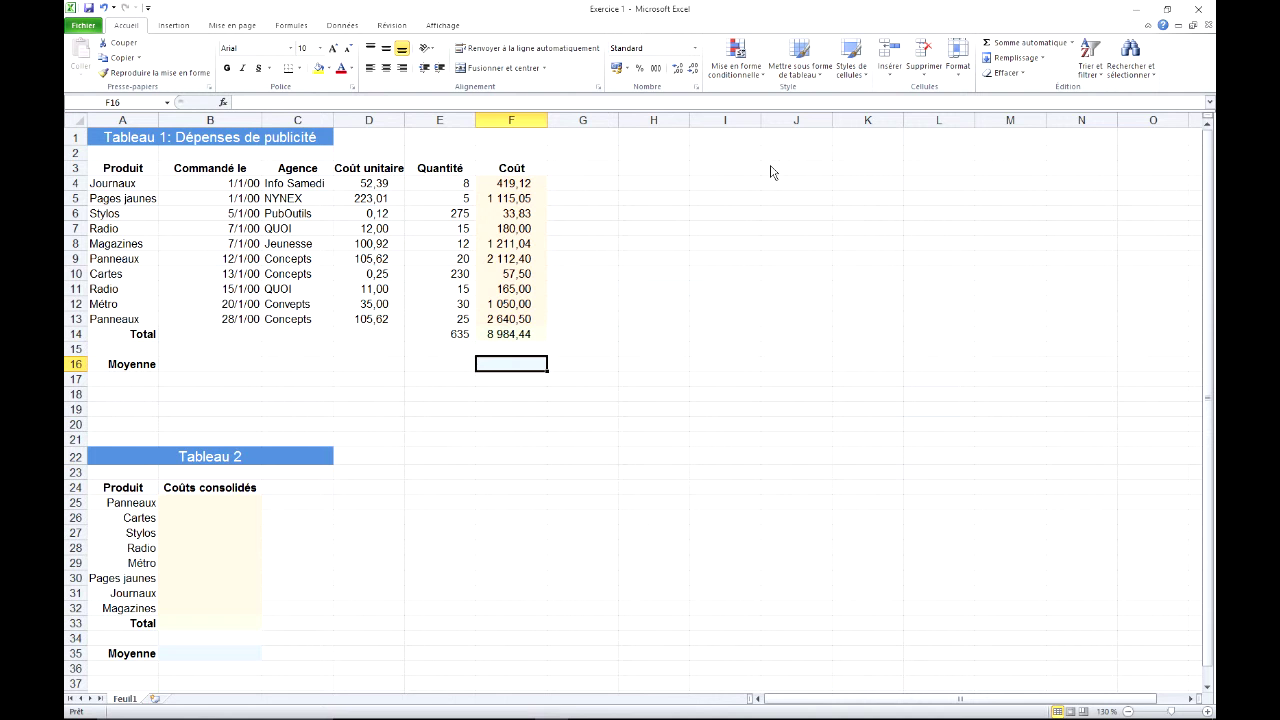
pyautogui.click(1072, 43)
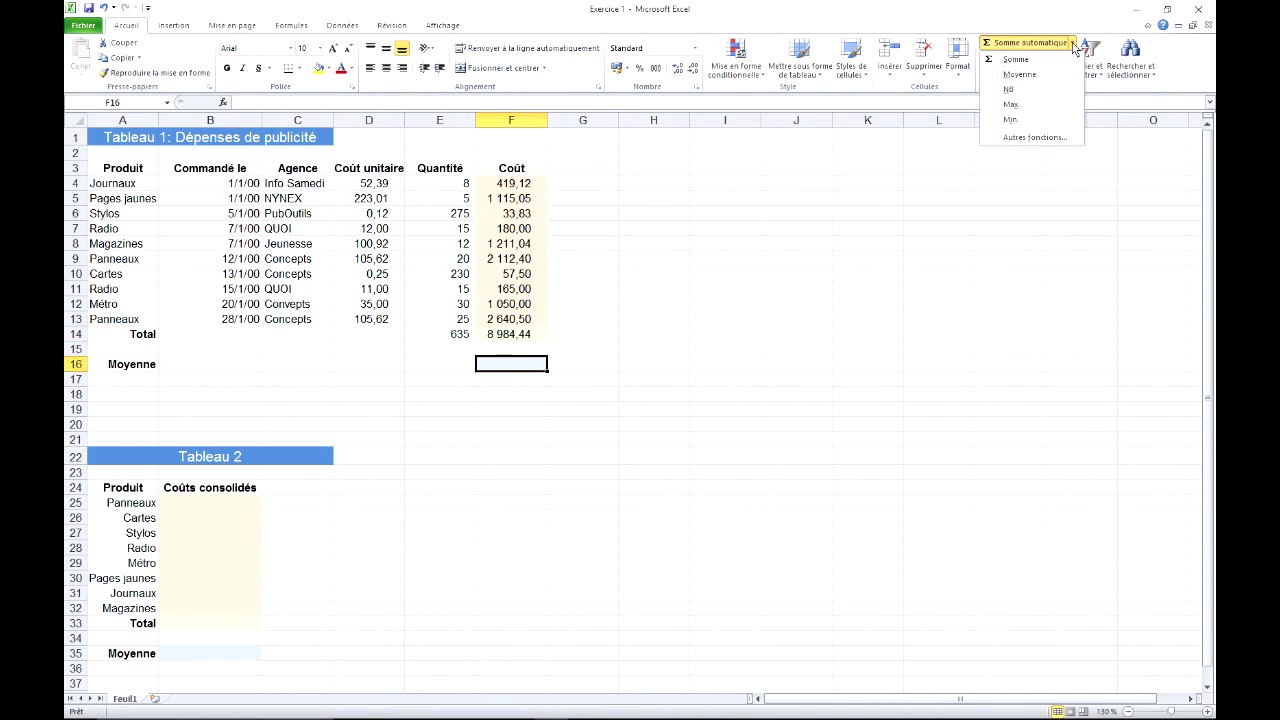
# Enter =MOYENNE(F4:F13) in F16, giving an average cost of 898,44.
pyautogui.click(1019, 75)
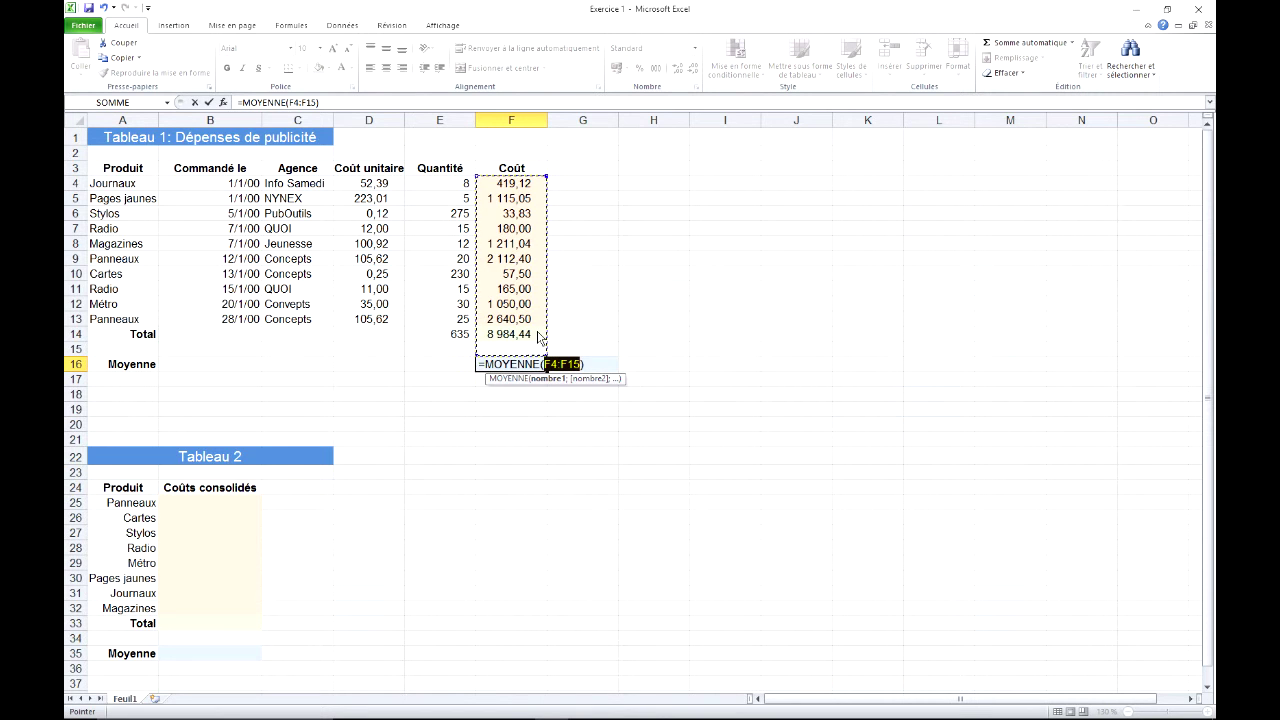
pyautogui.moveTo(530, 186); pyautogui.dragTo(530, 316)
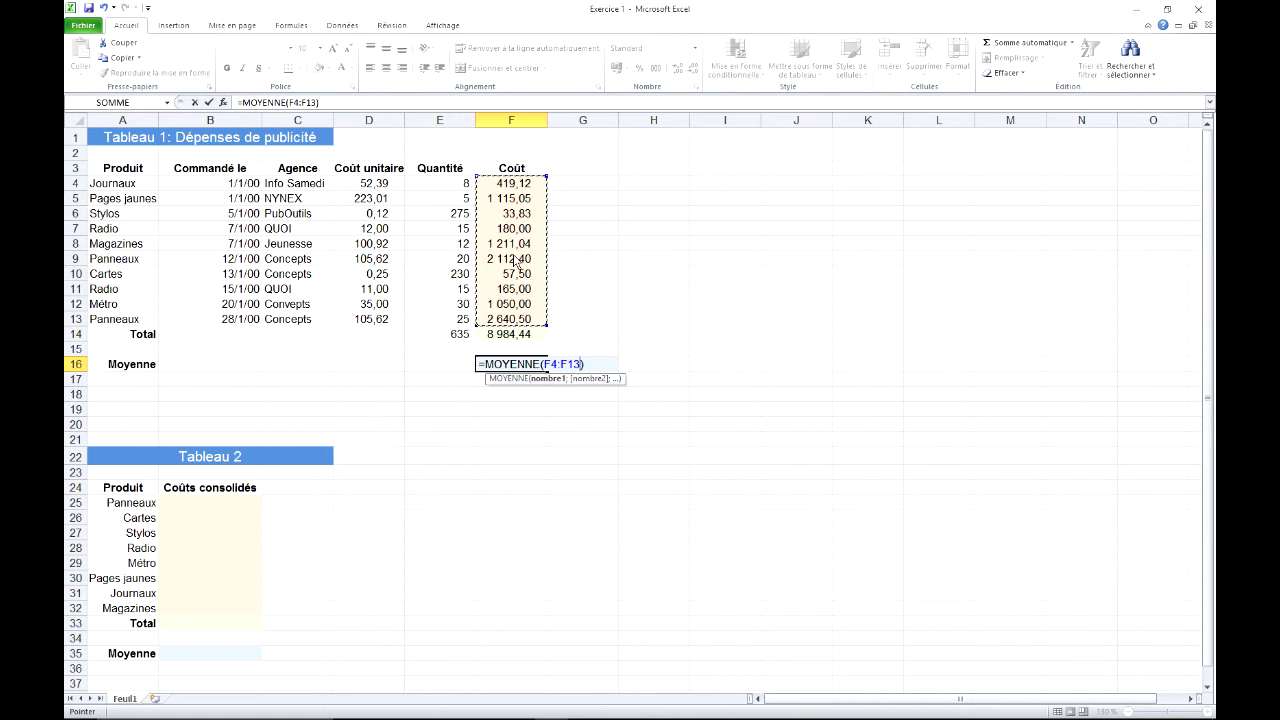
pyautogui.press('Return')
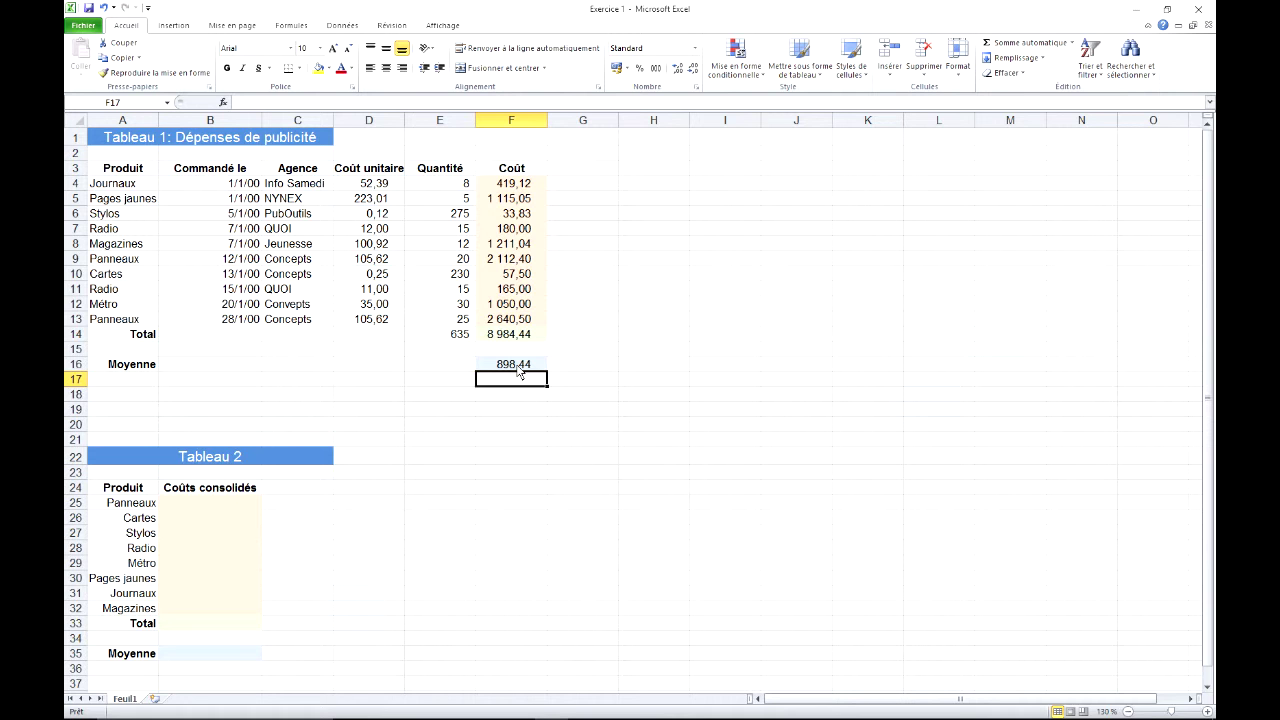
pyautogui.click(518, 366)
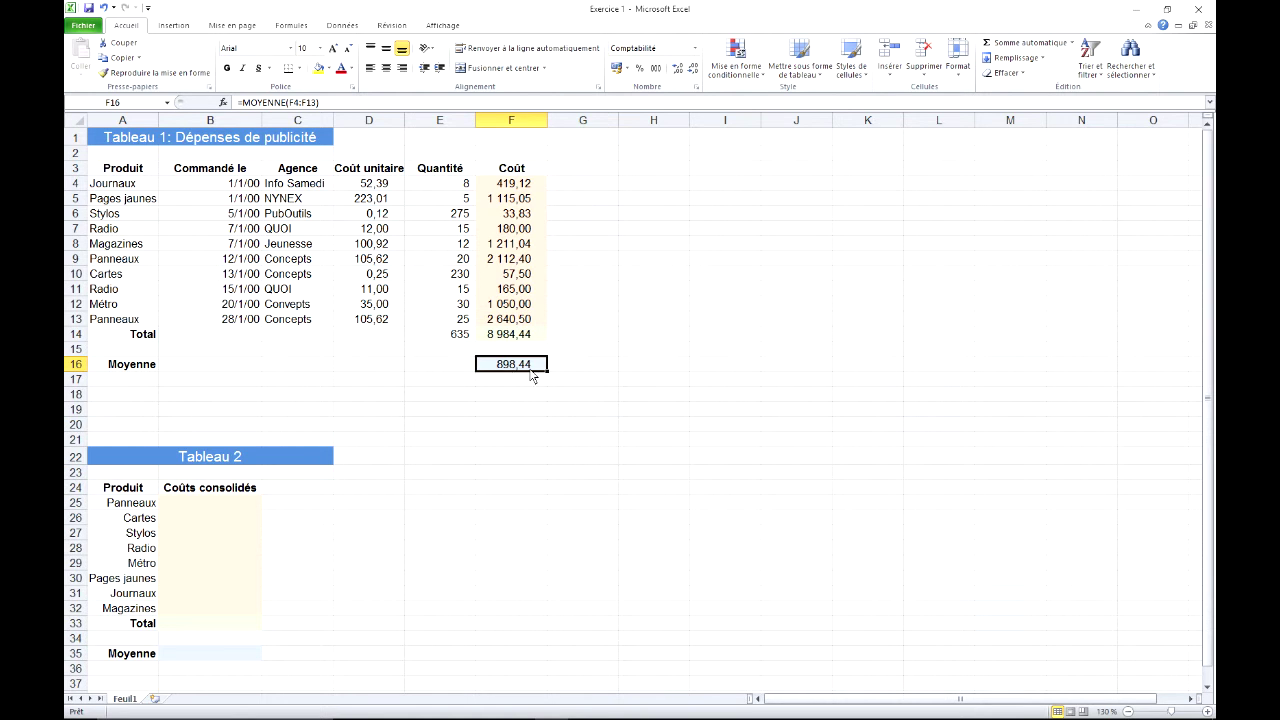
pyautogui.click(375, 457)
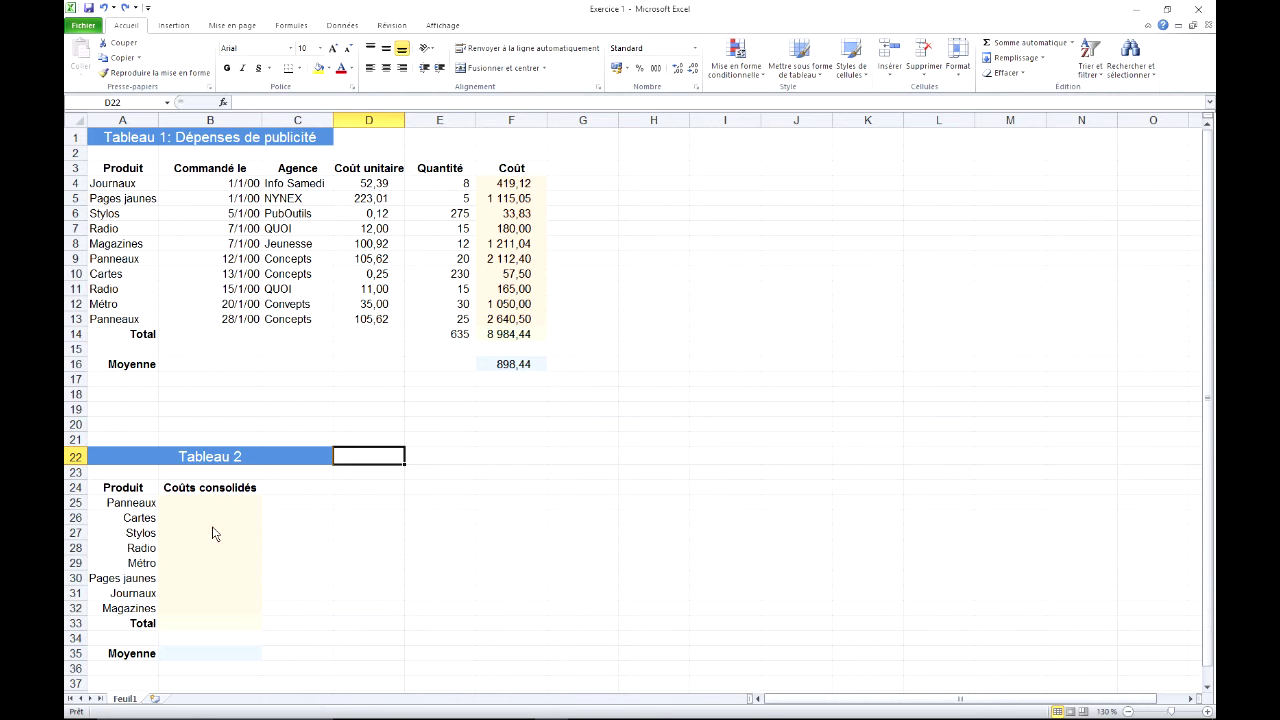
# Sort Tableau 1's rows A to Z by product name.
pyautogui.click(128, 262)
pyautogui.click(121, 322)
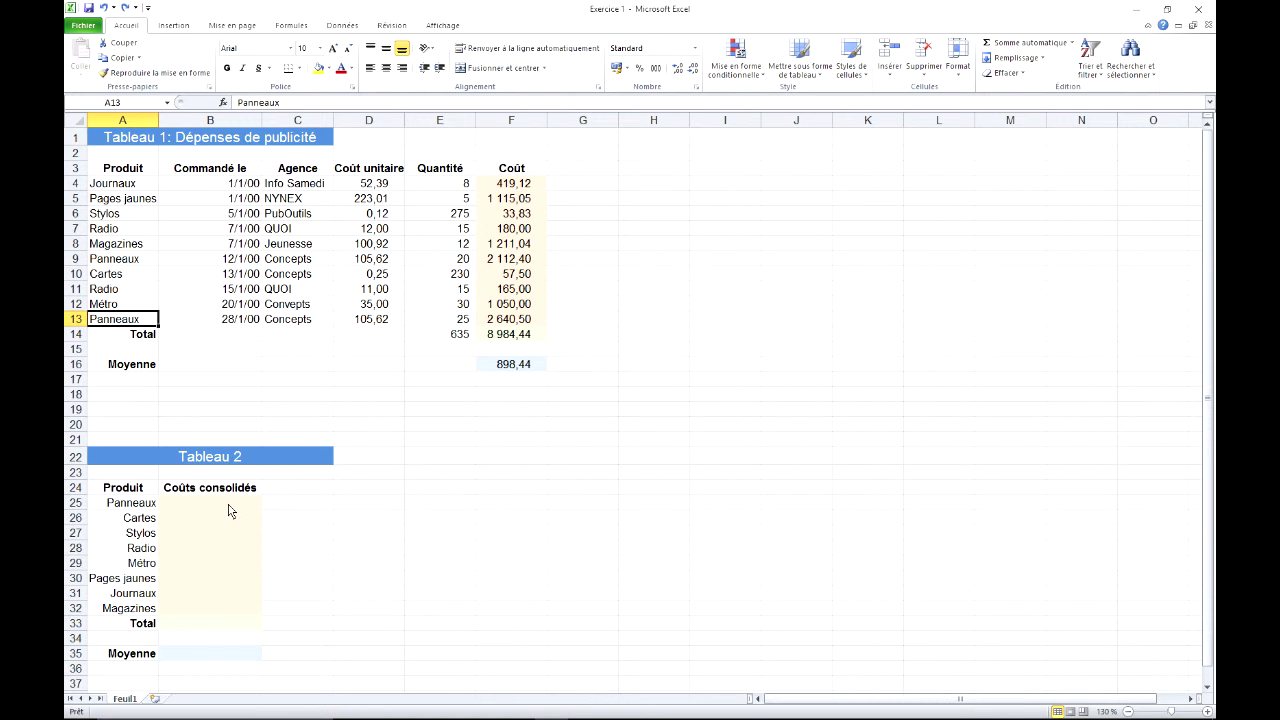
pyautogui.click(134, 243)
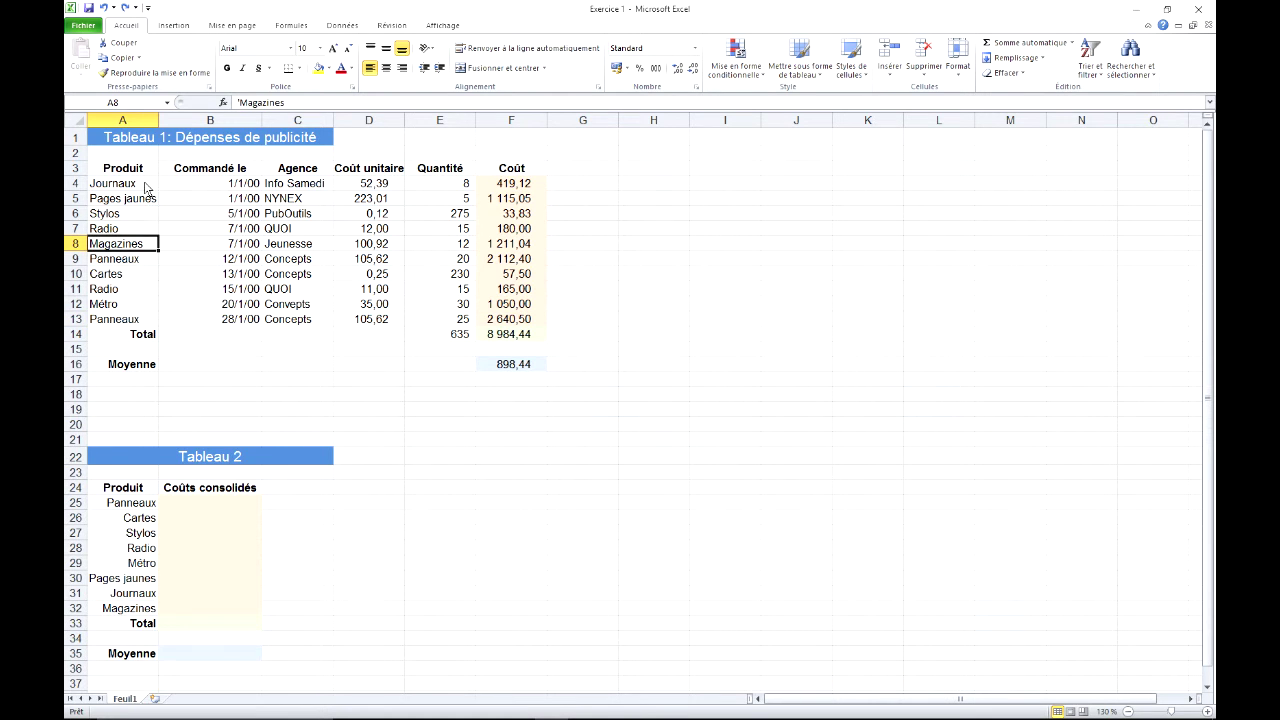
pyautogui.click(141, 186)
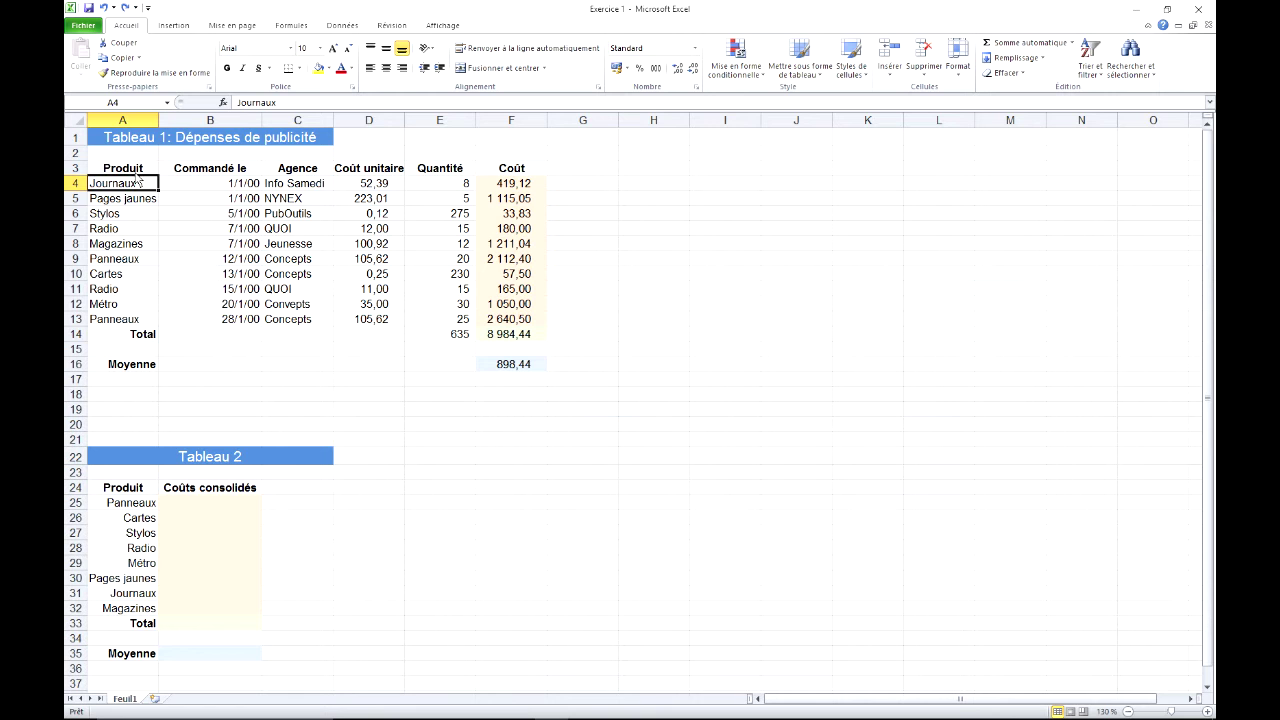
pyautogui.click(1099, 77)
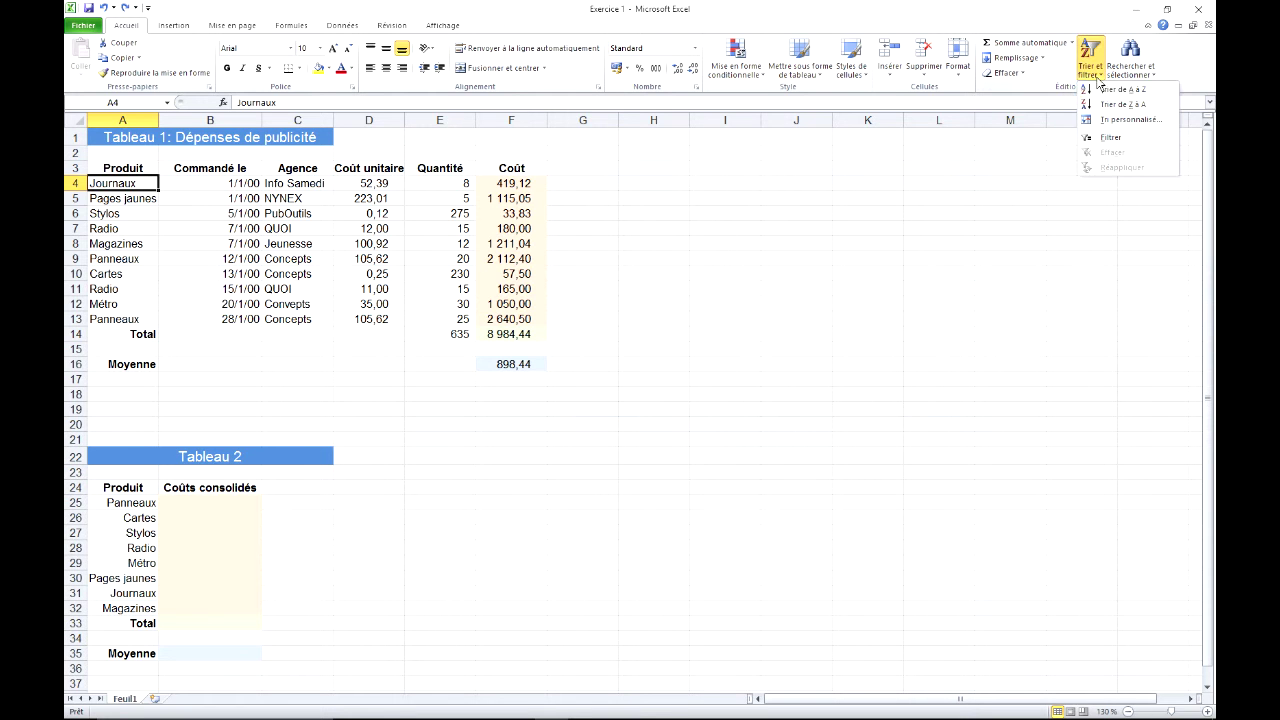
pyautogui.click(1113, 92)
# Sort Tableau 2's product list alphabetically, from Cartes to Stylos.
pyautogui.click(130, 261)
pyautogui.click(121, 277)
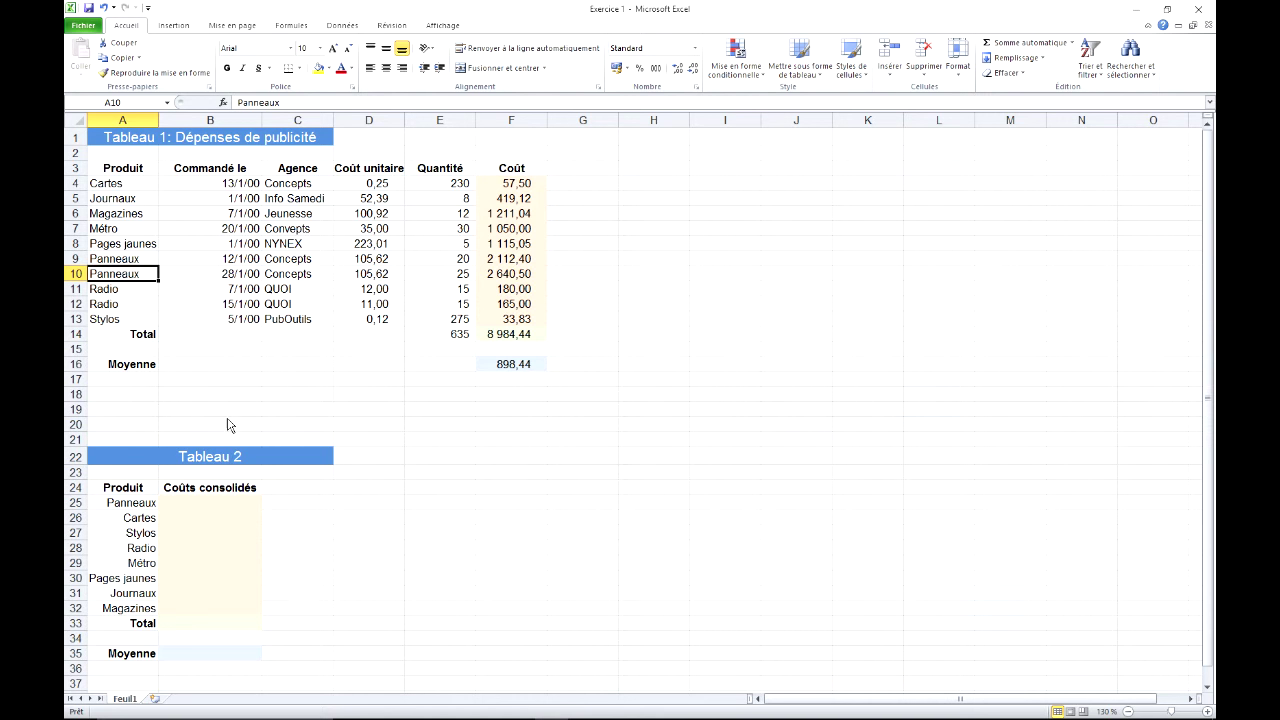
pyautogui.click(130, 505)
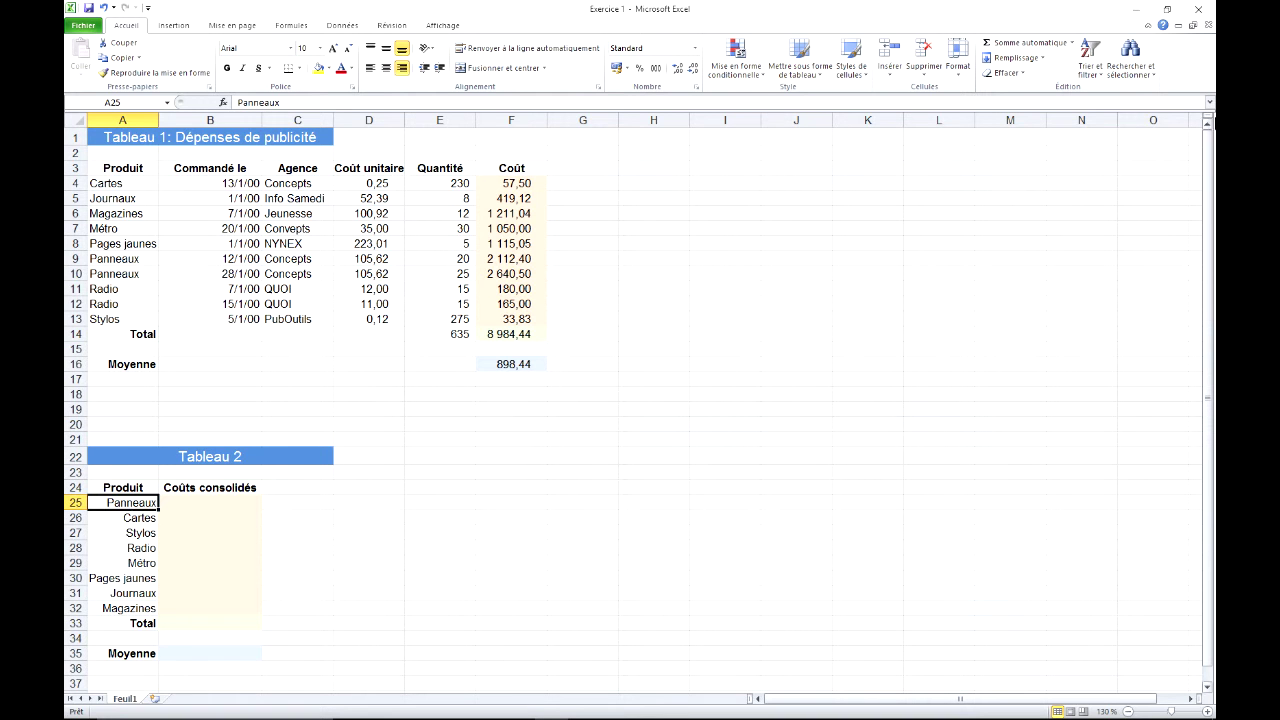
pyautogui.click(1105, 95)
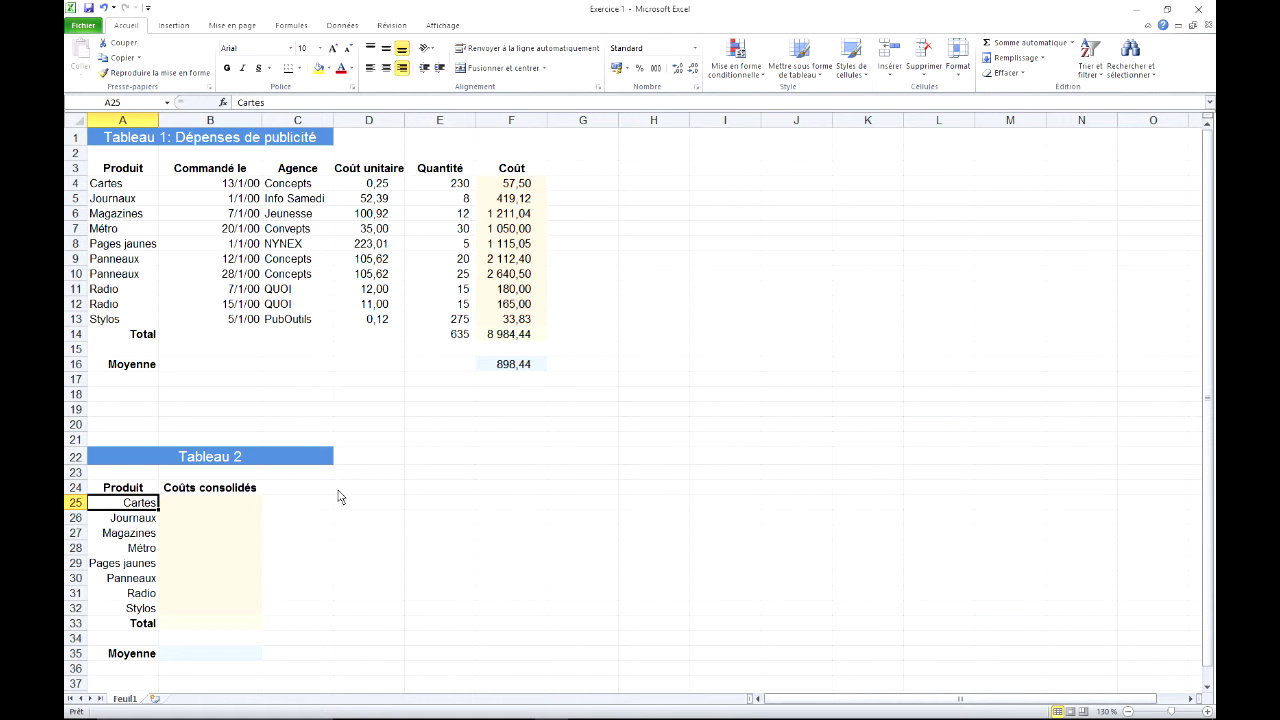
# Link Cartes, Journaux and Magazines consolidated costs to F4, F5, F6 (57,50, 419,12, 1 211,04).
pyautogui.click(243, 508)
pyautogui.write('=')
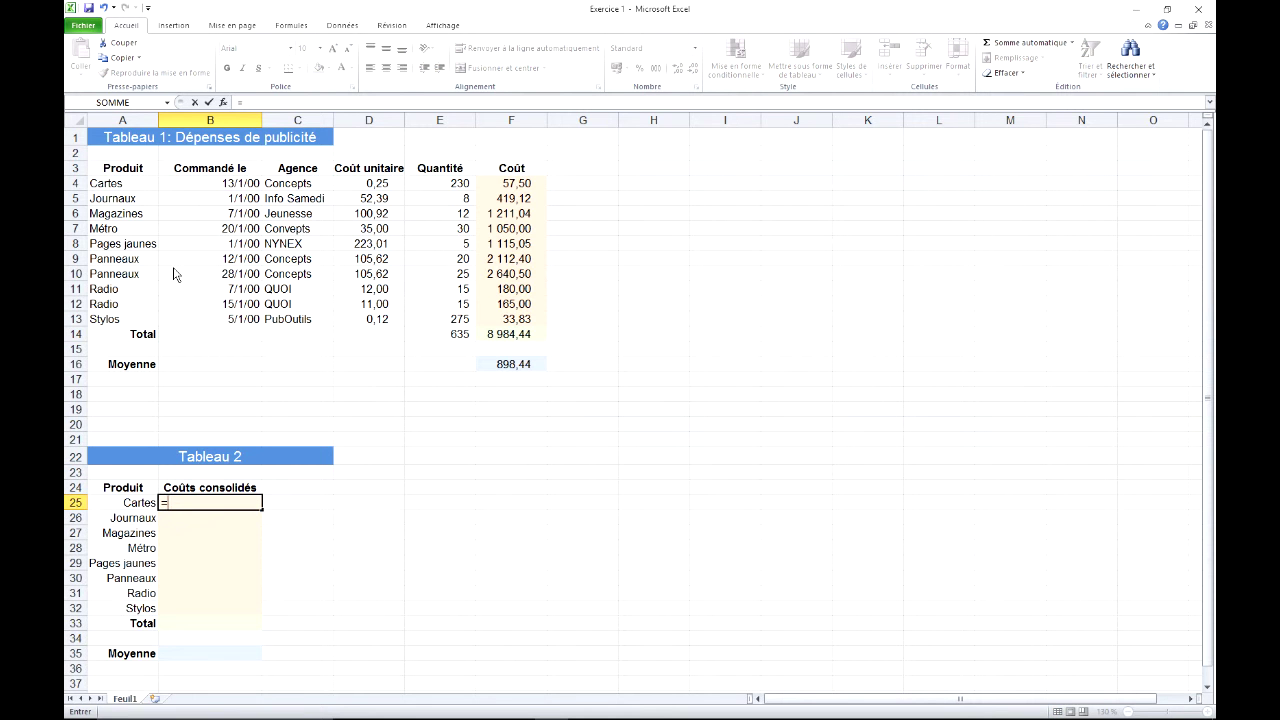
pyautogui.click(522, 189)
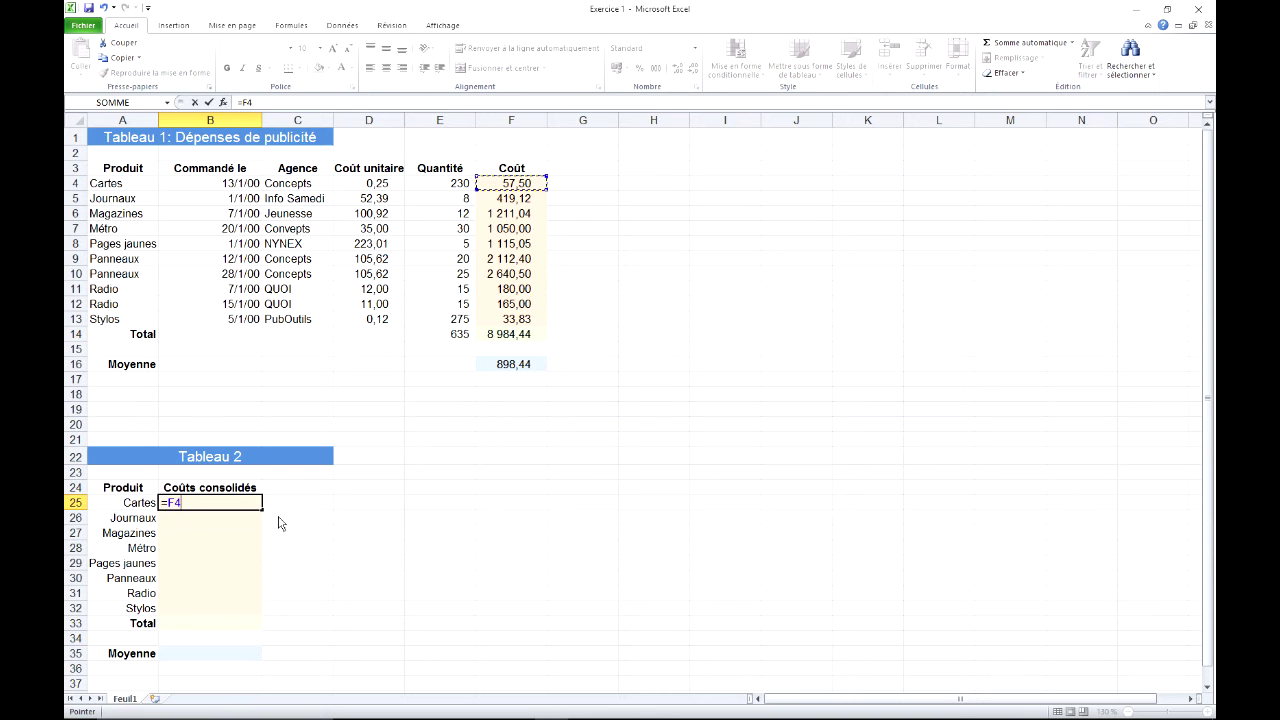
pyautogui.press('Return')
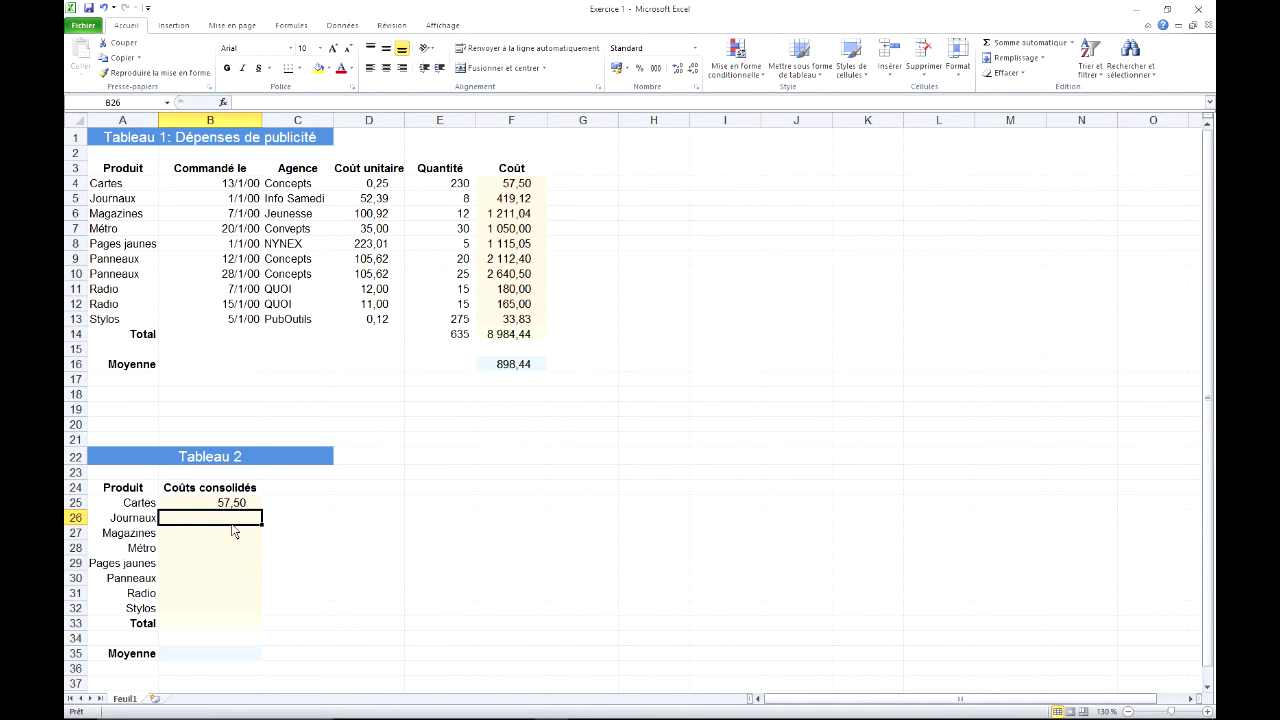
pyautogui.write('=')
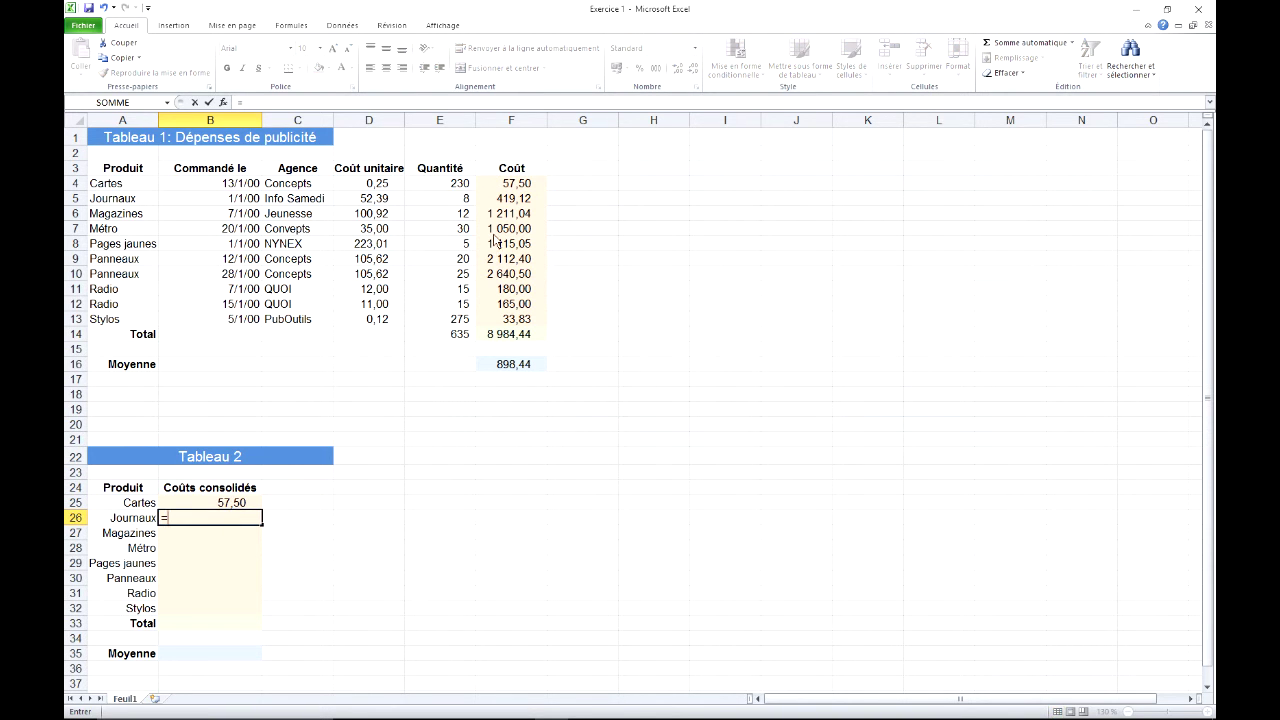
pyautogui.click(507, 200)
pyautogui.press('Return')
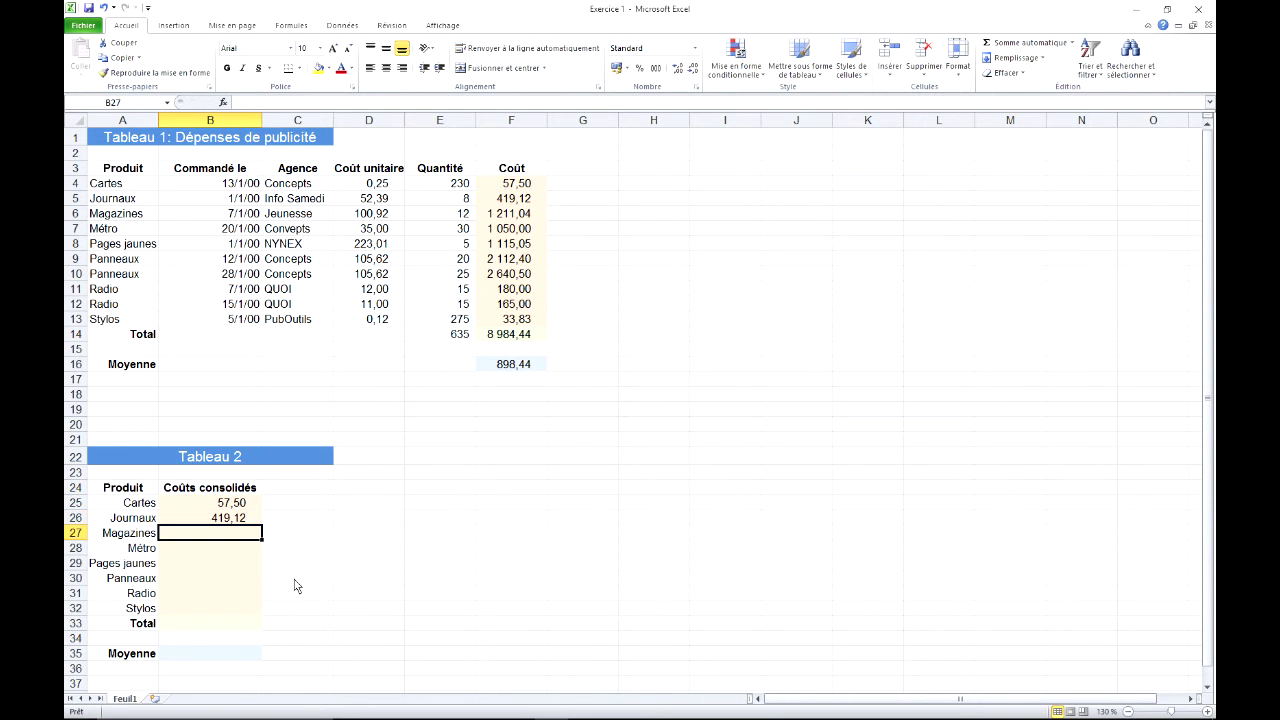
pyautogui.write('=')
pyautogui.click(522, 214)
pyautogui.press('Return')
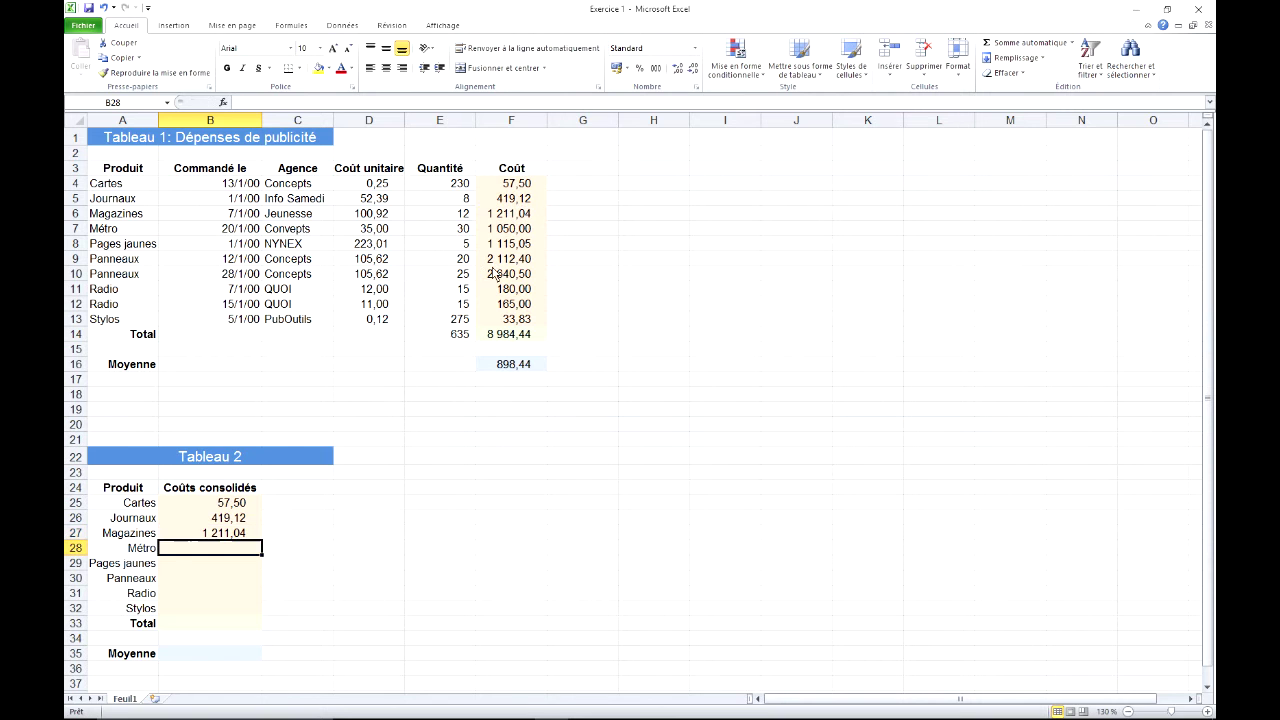
# Fill the cost formula down to Métro and Pages jaunes (1 050,00 and 1 115,05).
pyautogui.click(240, 536)
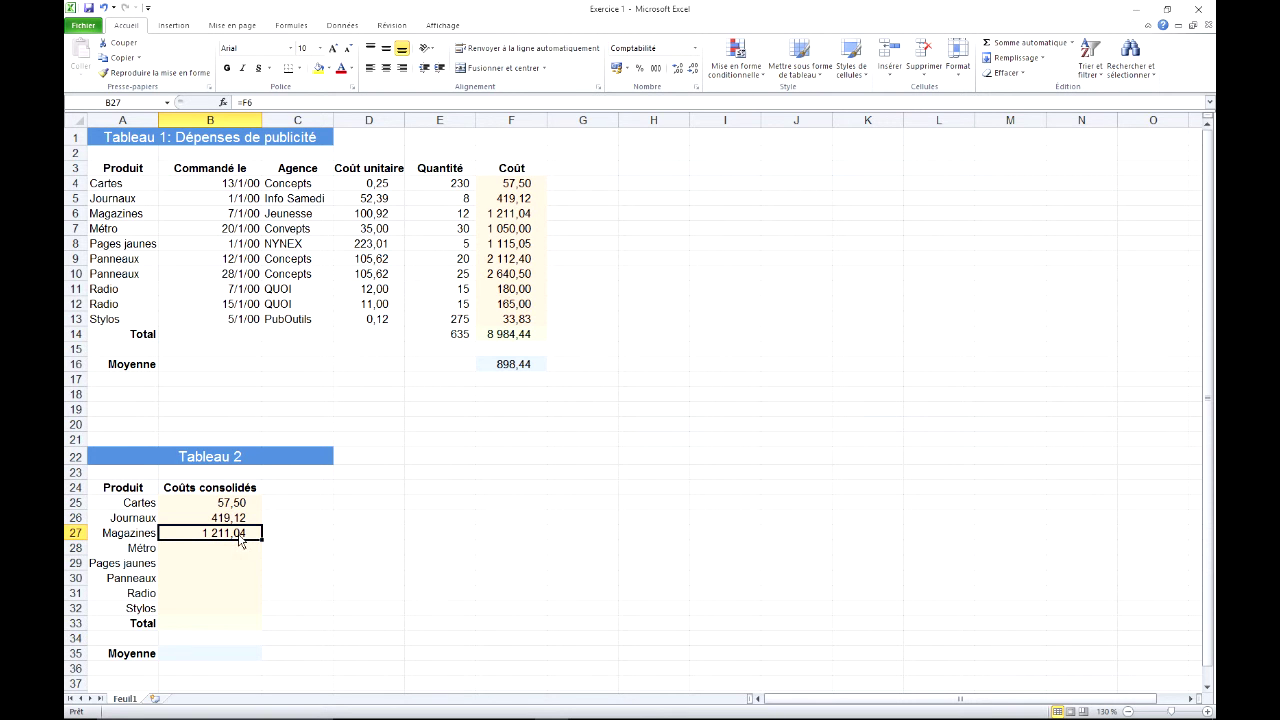
pyautogui.moveTo(262, 540); pyautogui.dragTo(259, 572)
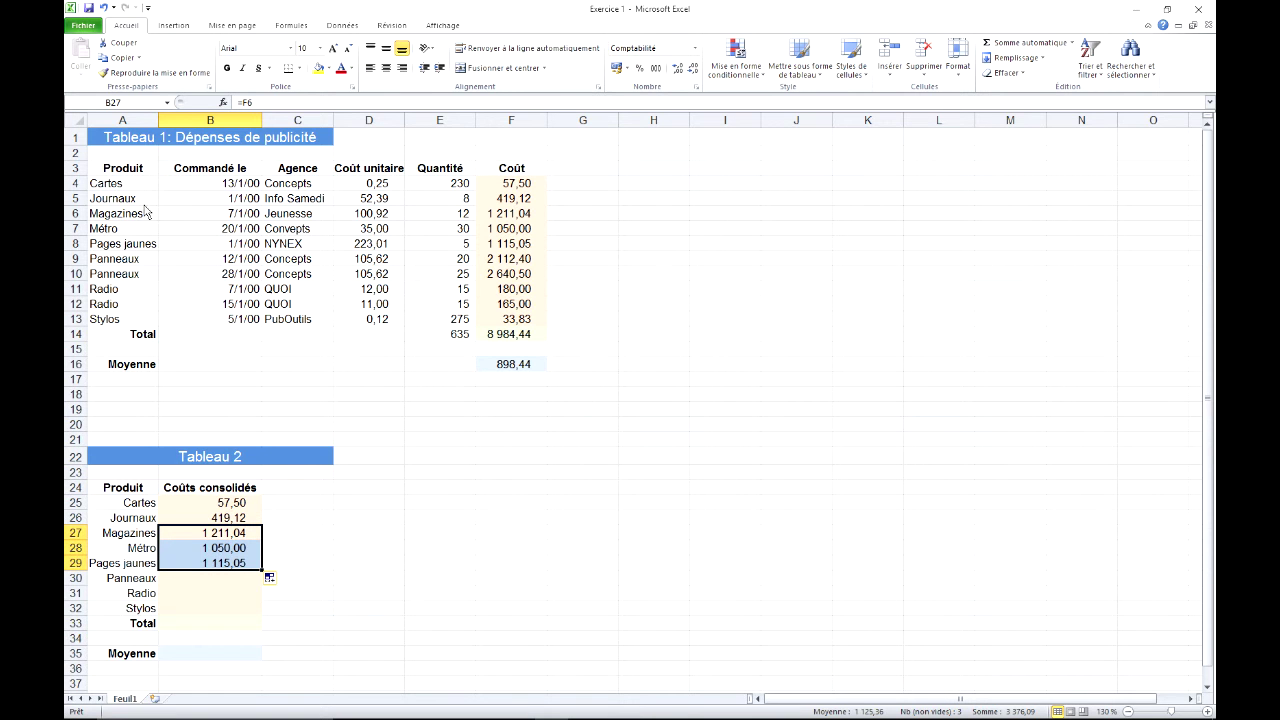
pyautogui.click(204, 586)
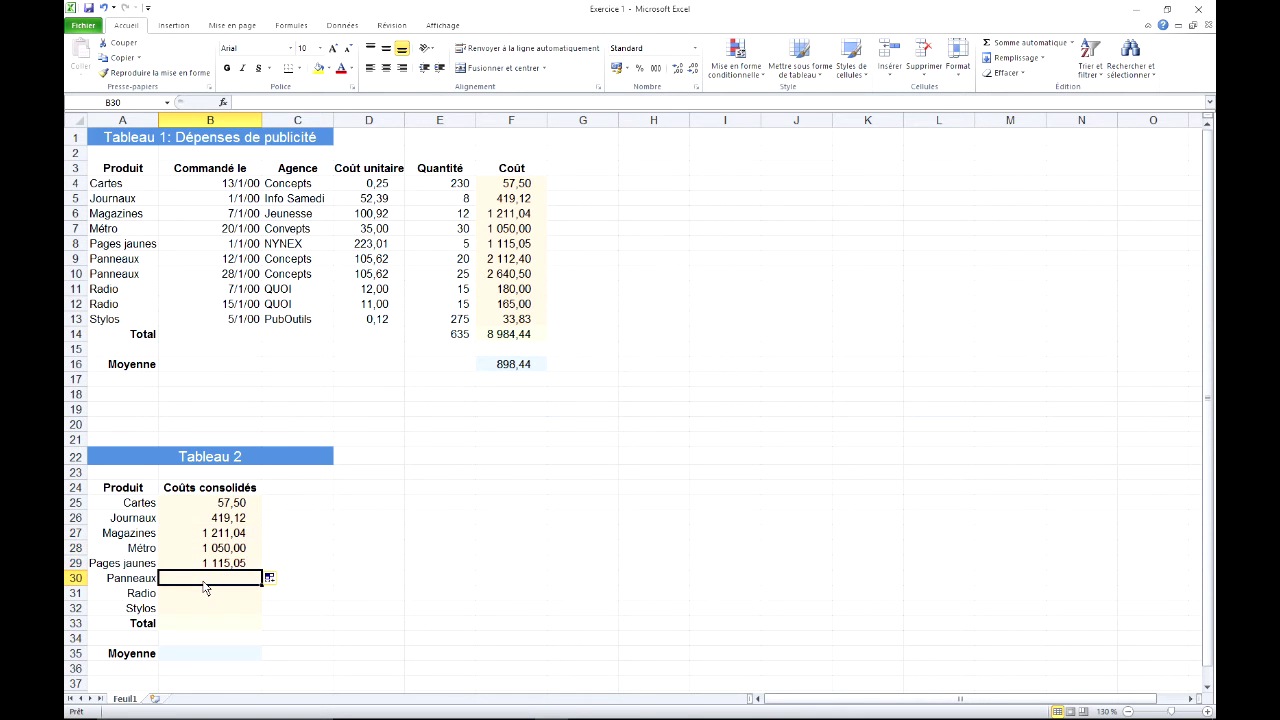
# Enter =F9+F10 in B30 so Panneaux totals 4 752,90.
pyautogui.write('=')
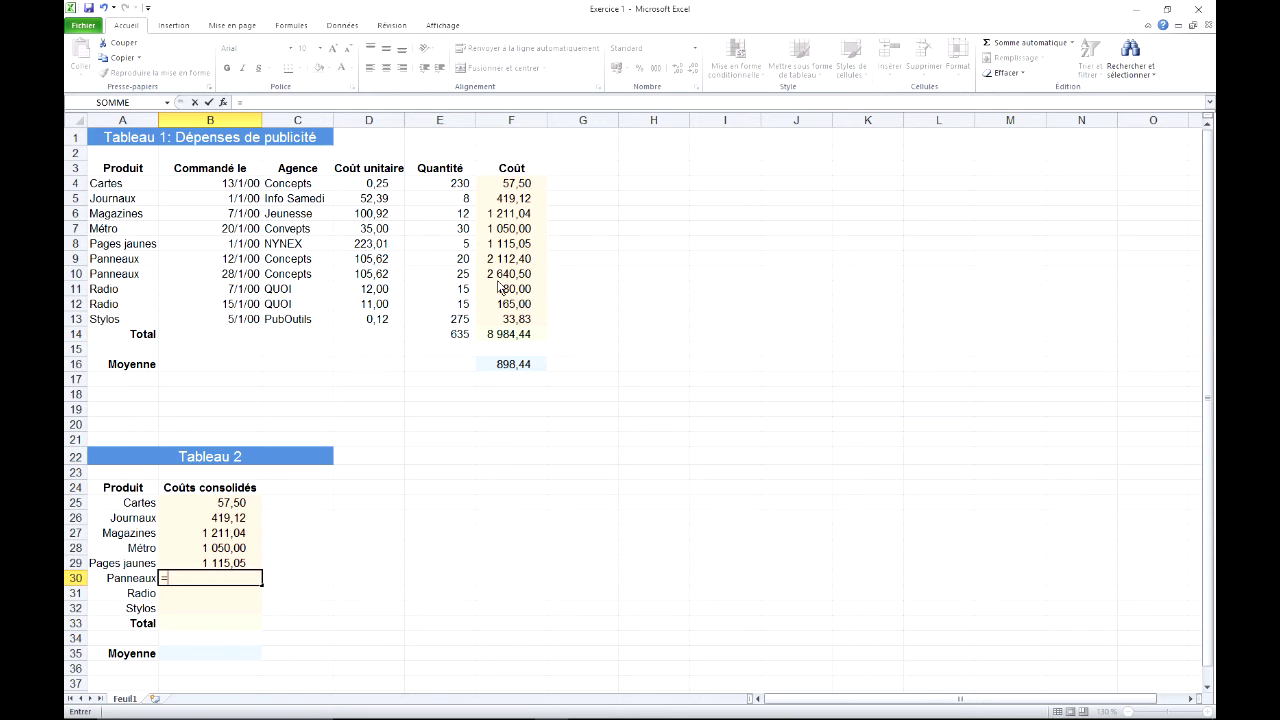
pyautogui.click(520, 261)
pyautogui.write('+')
pyautogui.click(519, 275)
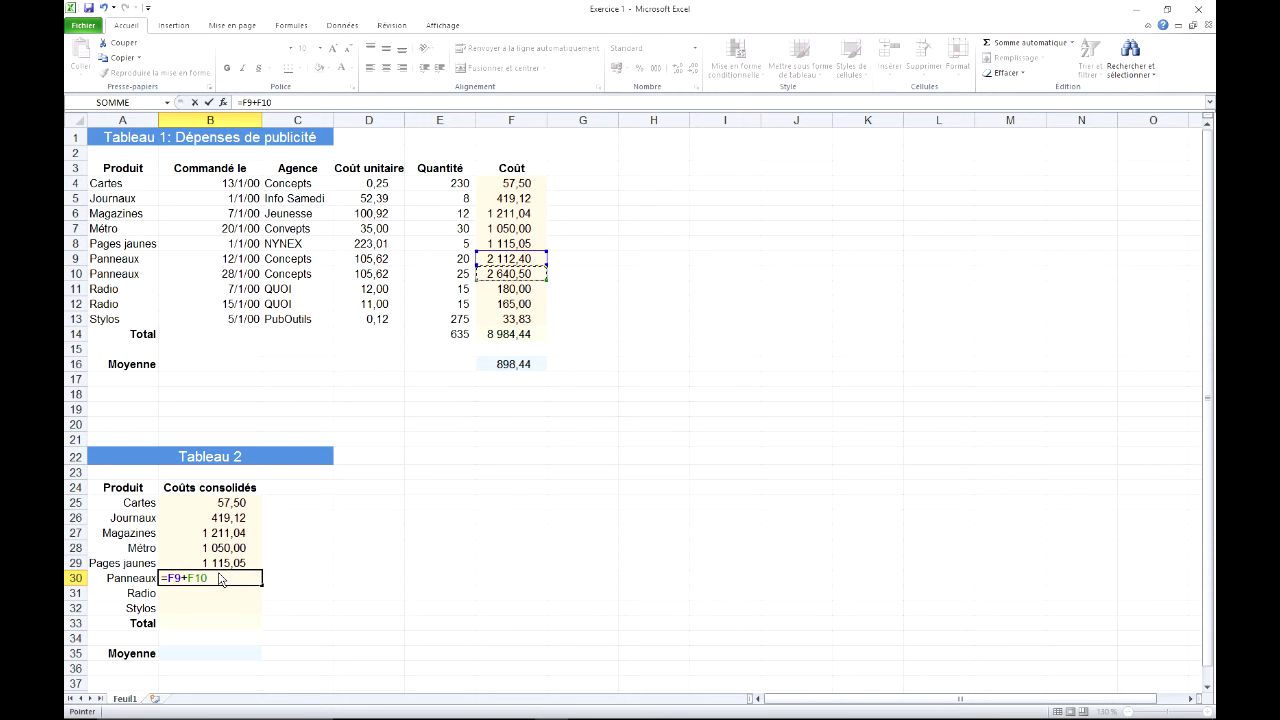
pyautogui.press('Return')
# Enter =F11+F12 in B31 so Radio totals 345,00.
pyautogui.write('=')
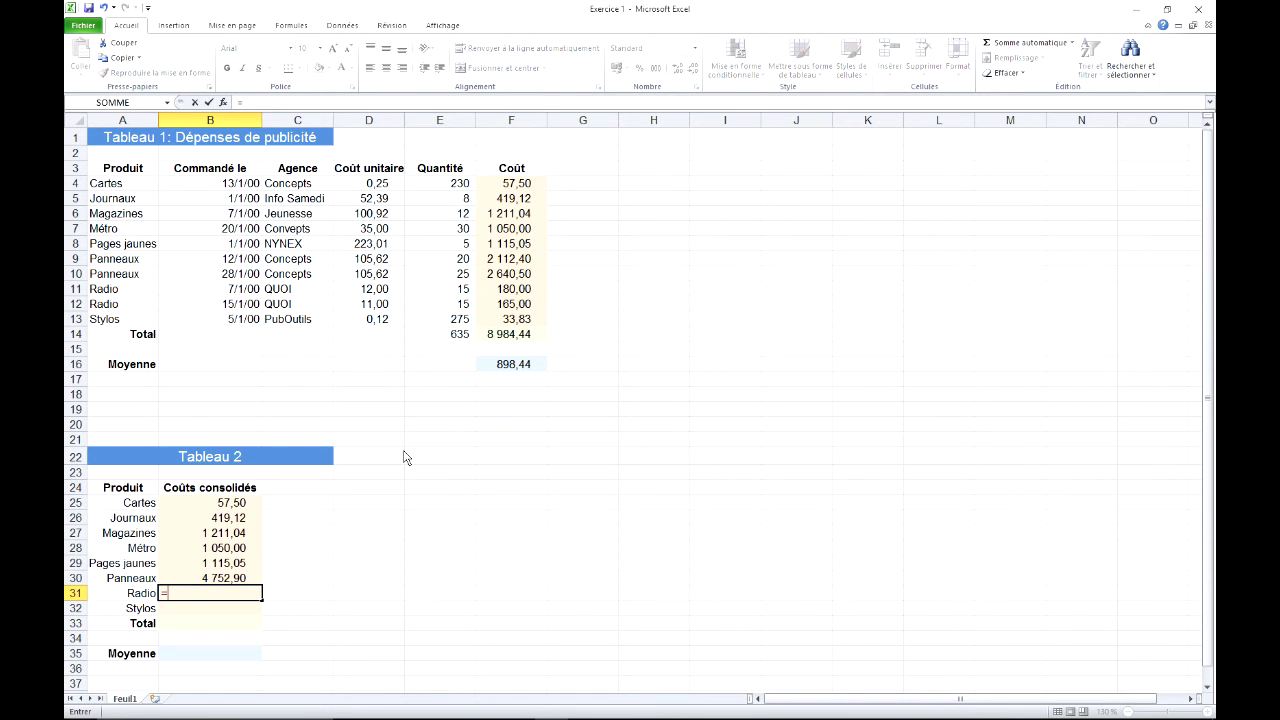
pyautogui.click(511, 292)
pyautogui.write('+')
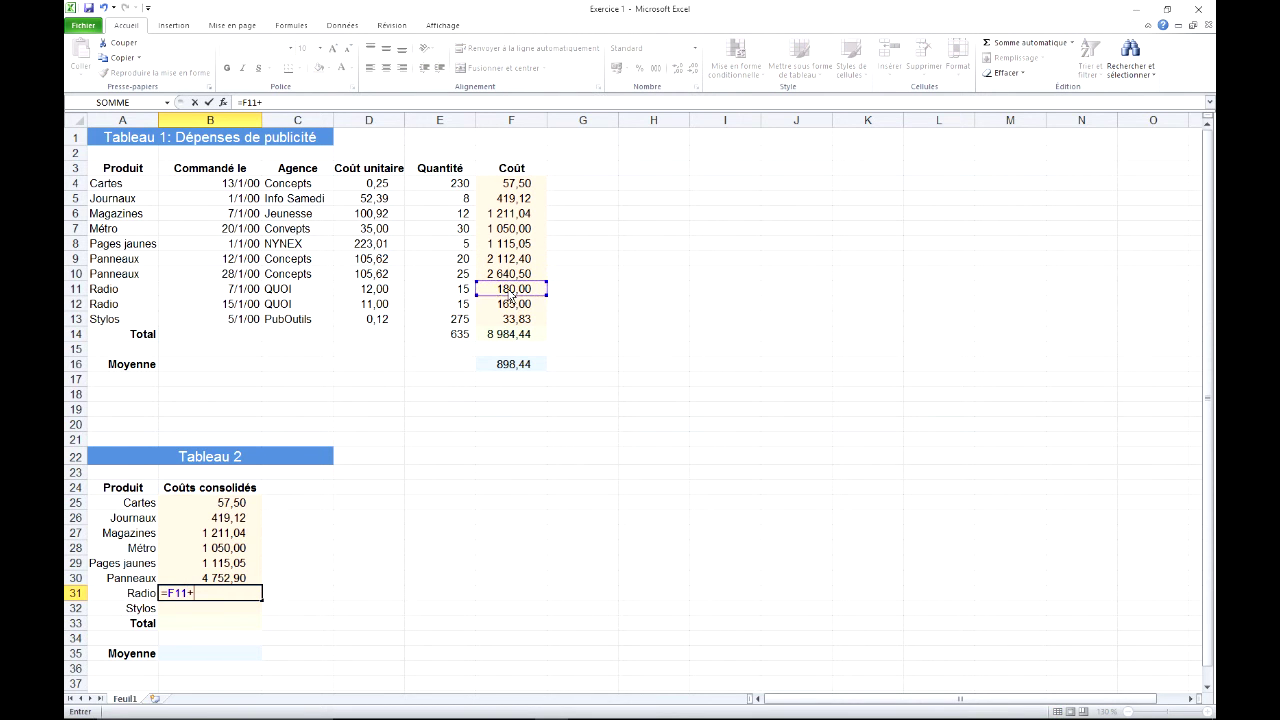
pyautogui.click(507, 306)
pyautogui.press('Return')
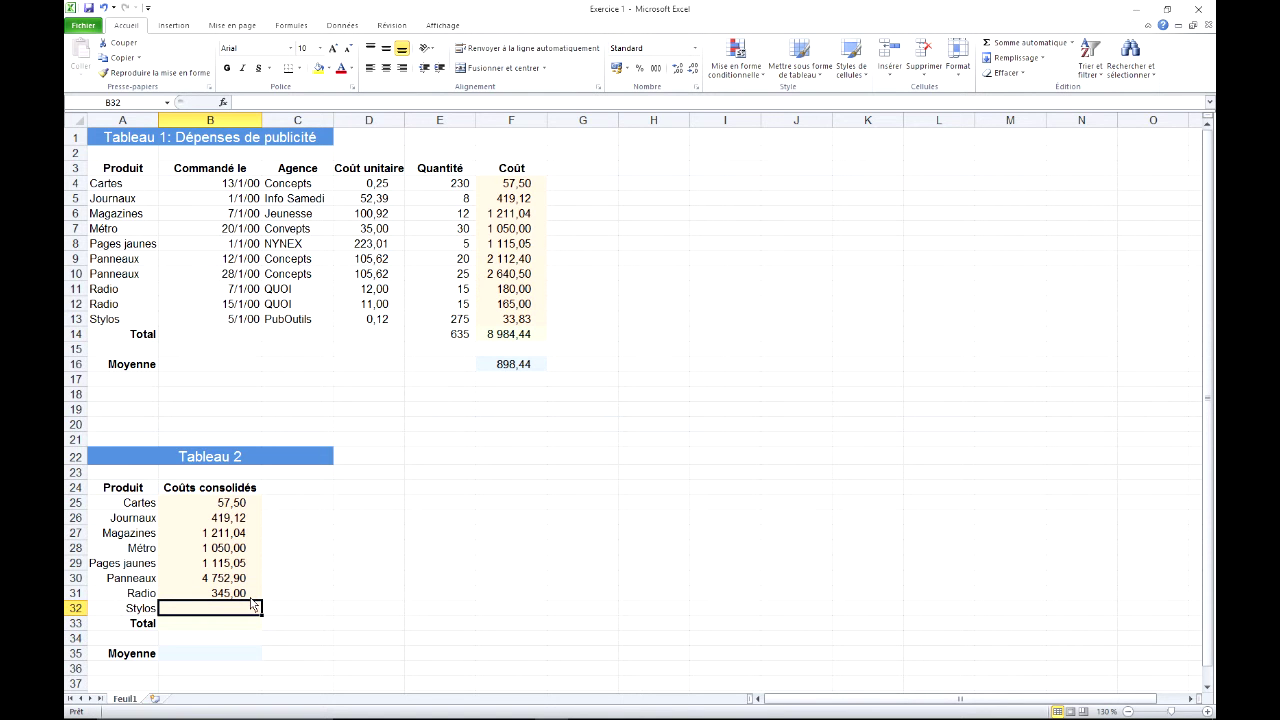
# Enter =F13 in B32 so Stylos shows 33,83.
pyautogui.write('=')
pyautogui.click(511, 321)
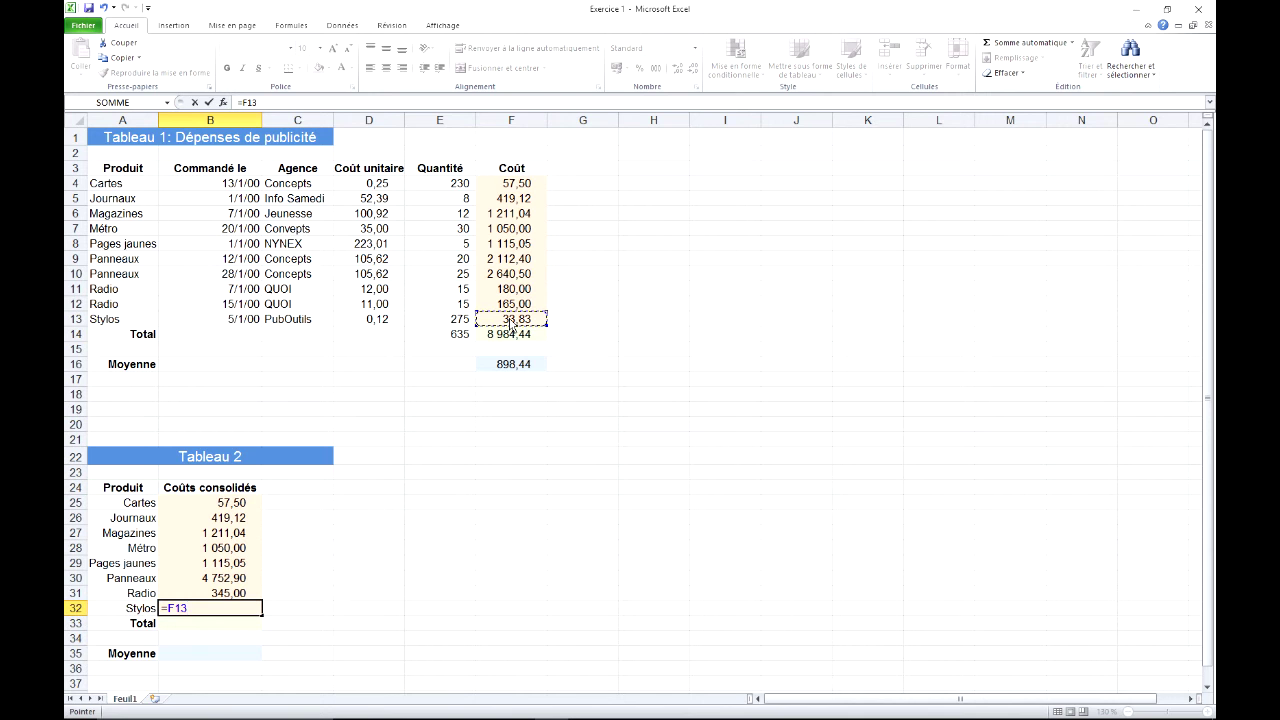
pyautogui.press('Return')
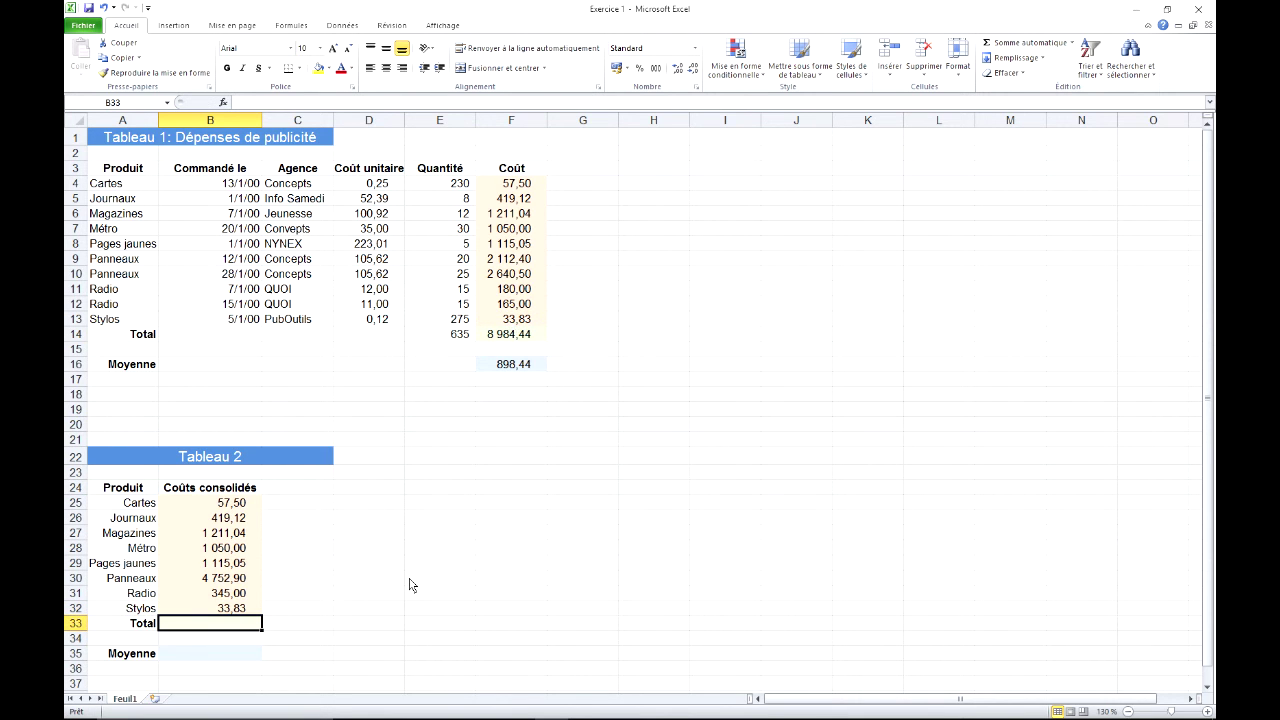
# AutoSum the consolidated costs in B33, giving a Total of 8 984,44.
pyautogui.scroll(-1, 390, 585)
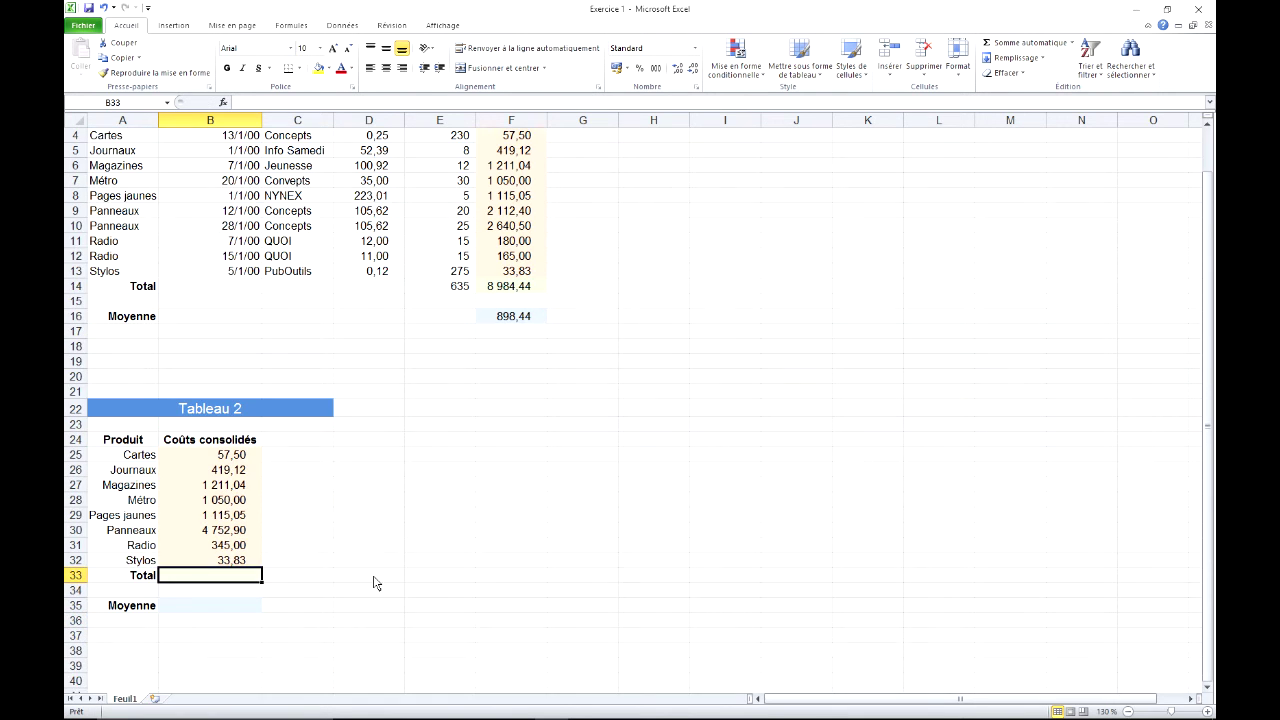
pyautogui.click(1060, 43)
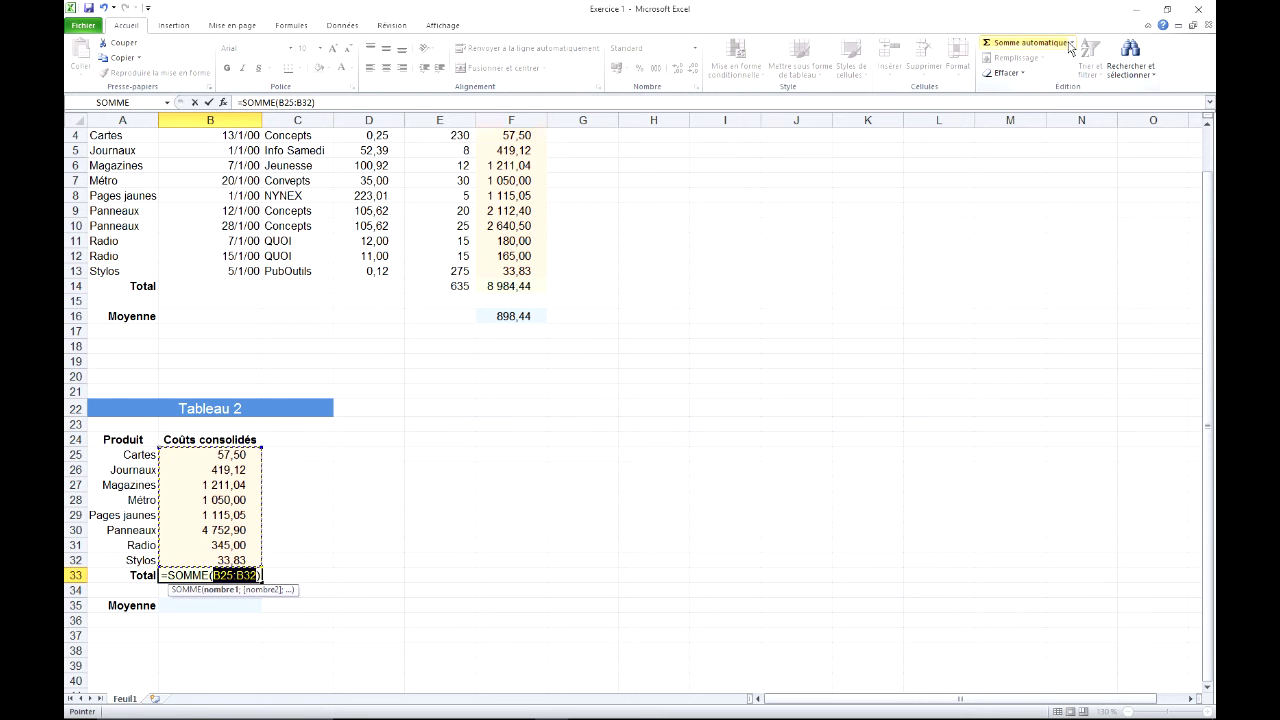
pyautogui.press('Return')
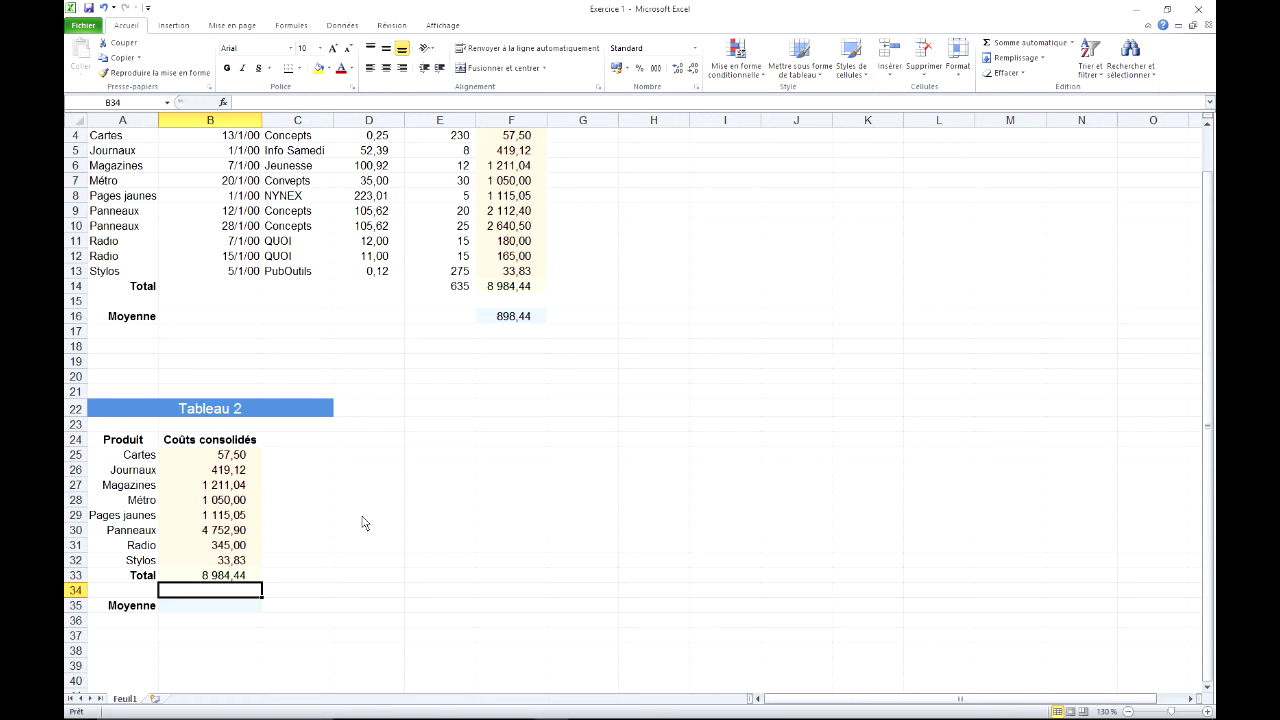
# Enter =MOYENNE(B25:B32) in B35, giving an average of 1 123,05.
pyautogui.click(208, 607)
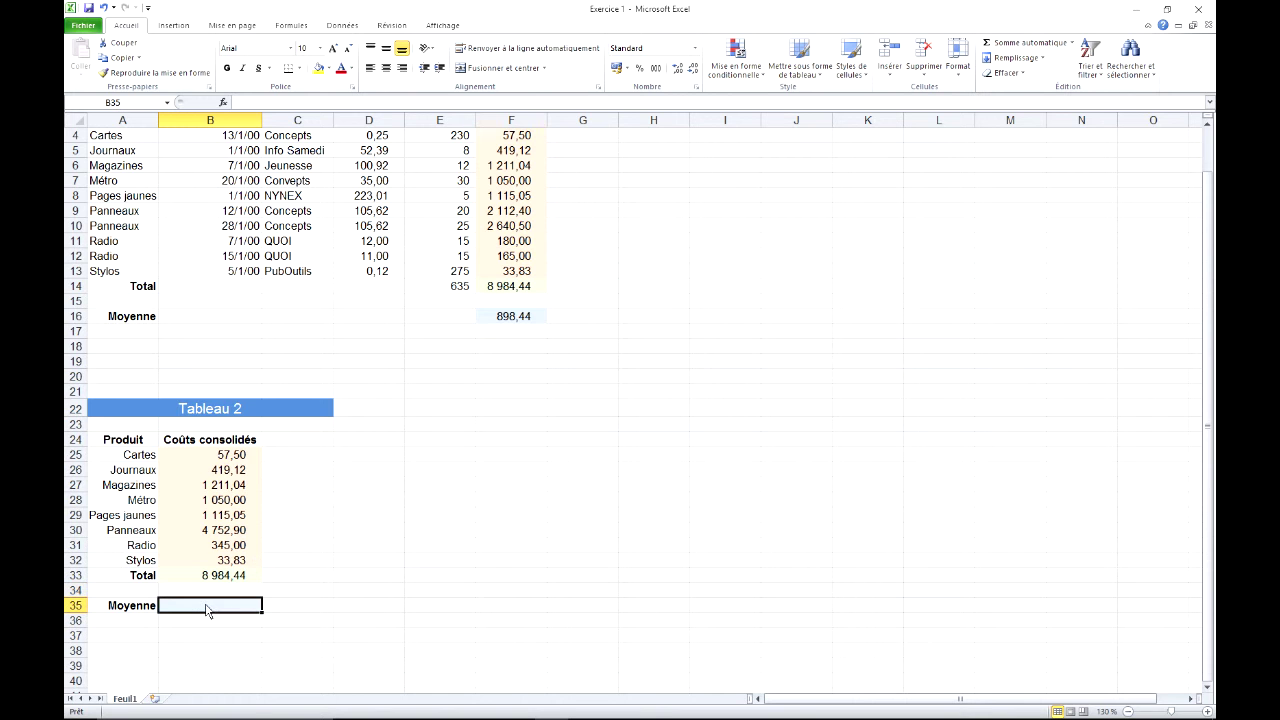
pyautogui.click(1073, 42)
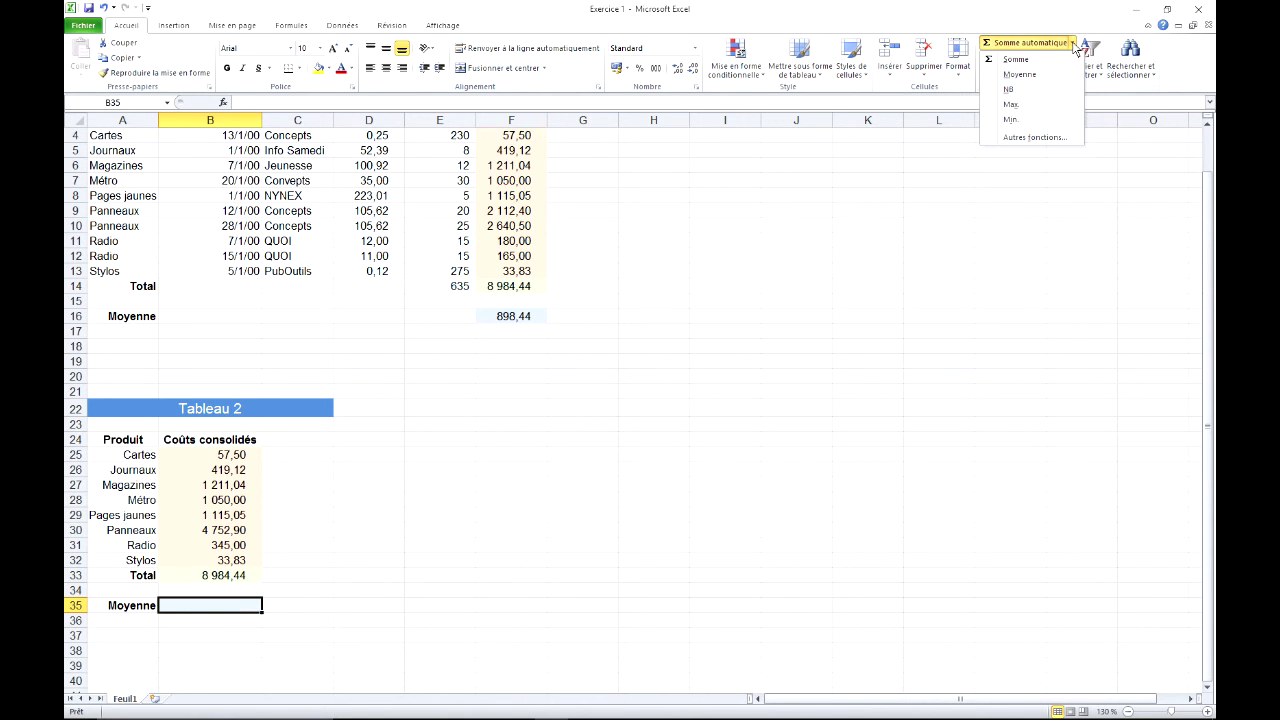
pyautogui.click(1040, 75)
pyautogui.moveTo(240, 455); pyautogui.dragTo(243, 563)
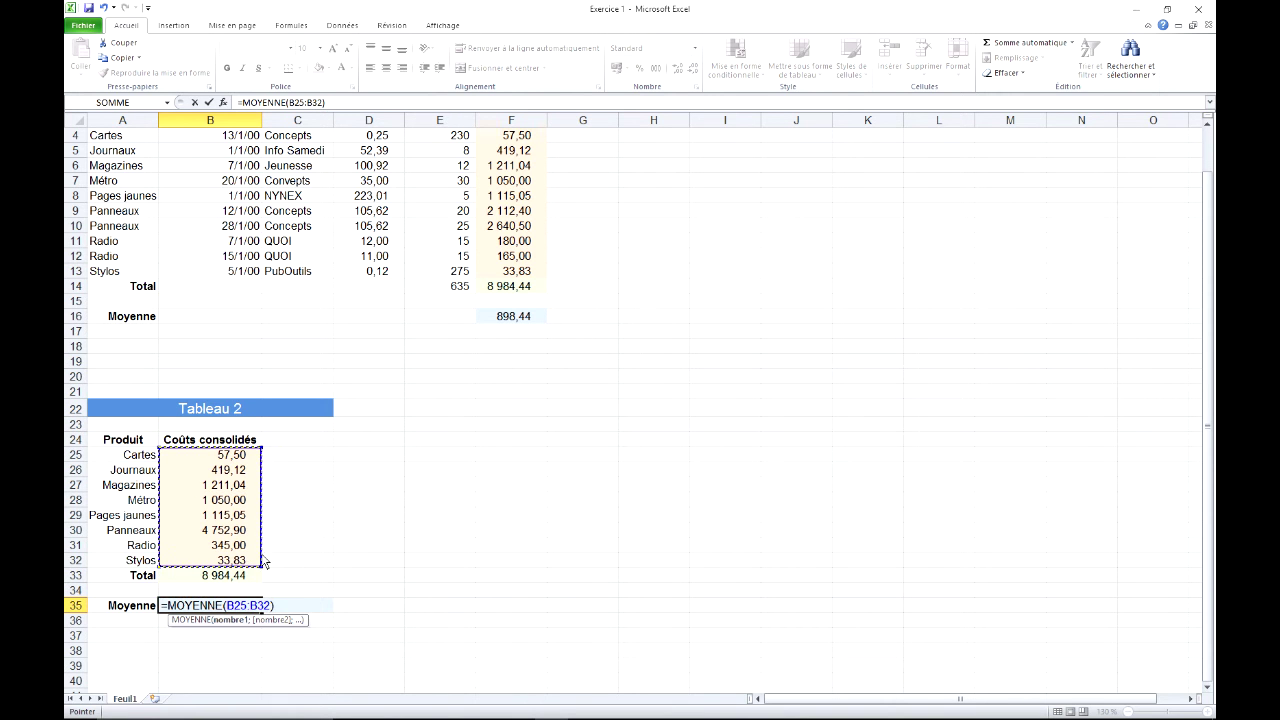
pyautogui.press('Return')
pyautogui.click(242, 607)
pyautogui.scroll(1, 355, 565)
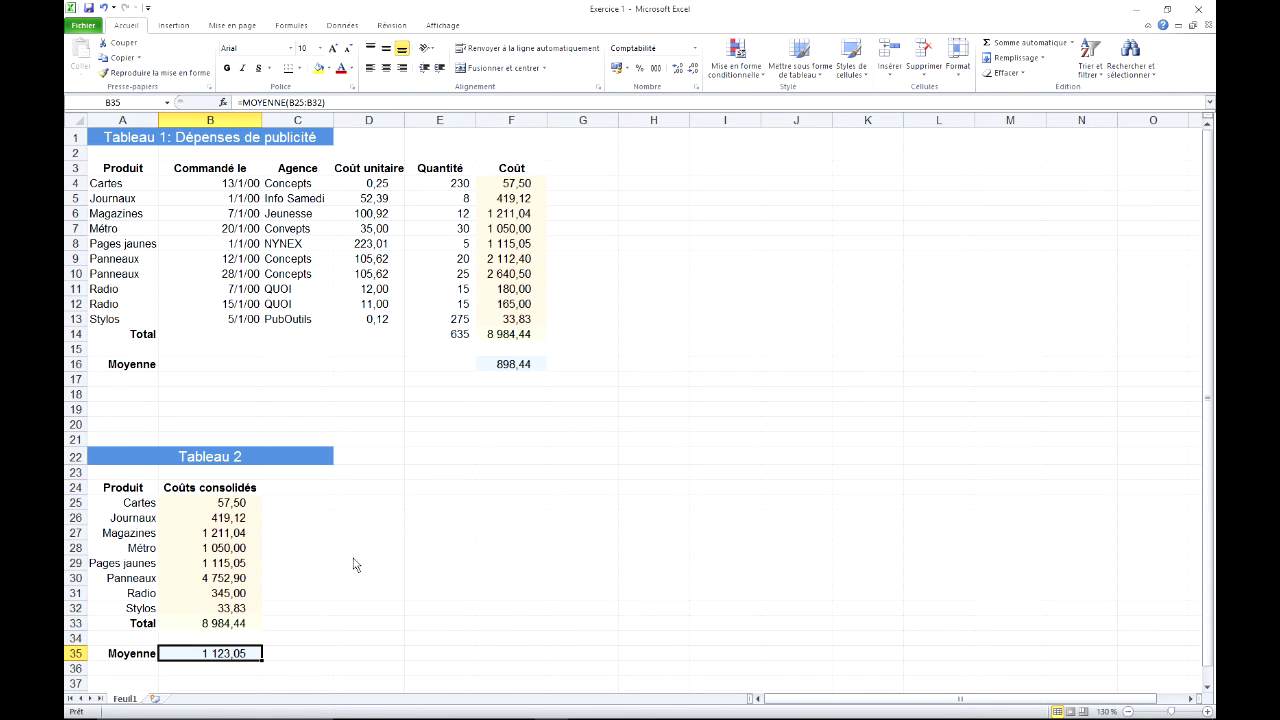